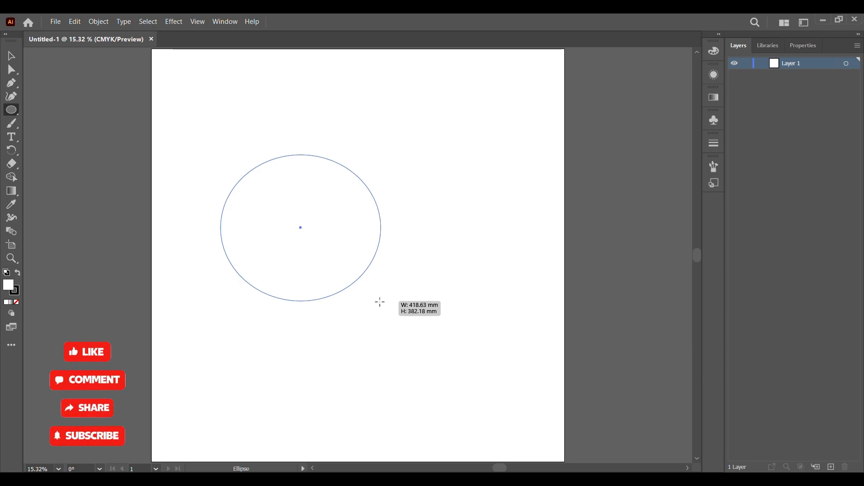
# Step: Fill the circle with red D32027, remove its stroke, and deselect it
pyautogui.doubleClick(8, 285)
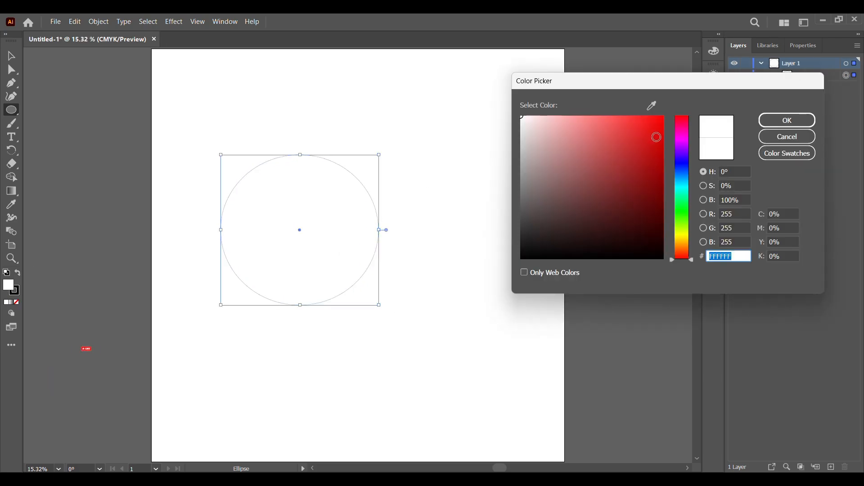
pyautogui.click(654, 140)
pyautogui.click(789, 120)
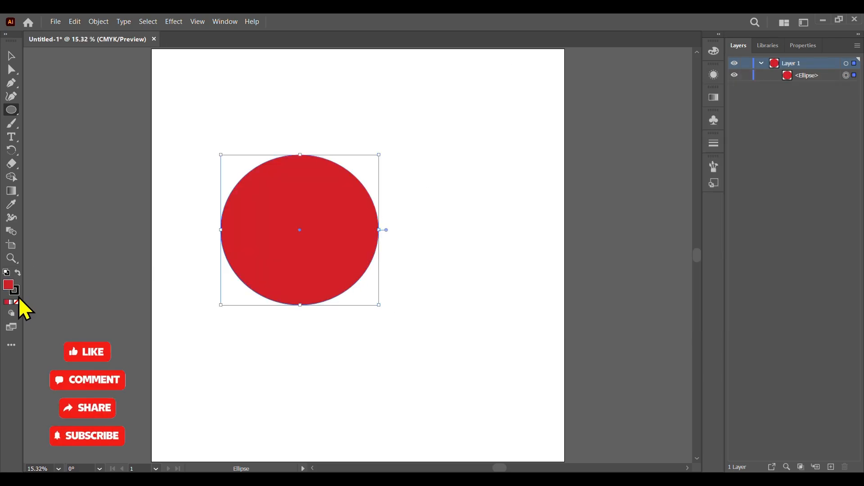
pyautogui.click(16, 302)
pyautogui.hotkey('ctrl', 'shift', 'a')
# Step: Draw a closed slanted stem with pointed, star-like leaves over the circle's upper edge using the Pen tool
pyautogui.press('p')
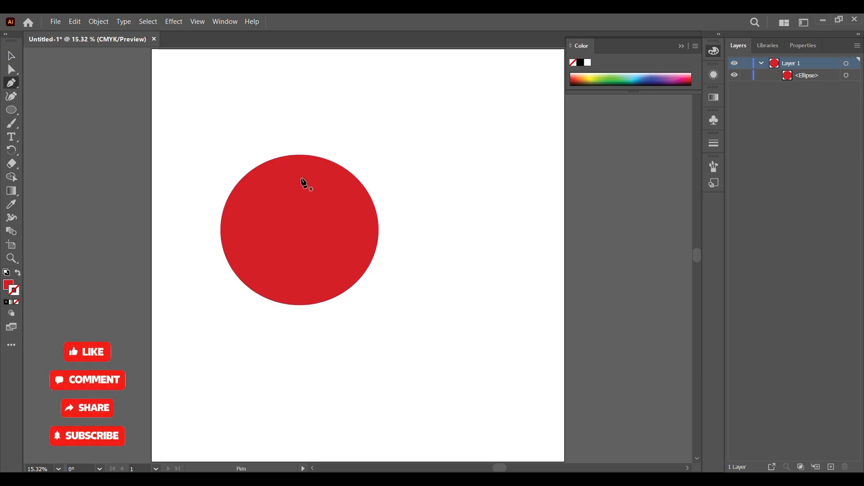
pyautogui.scroll(2, 304, 183)
pyautogui.scroll(1, 305, 165)
pyautogui.click(289, 158)
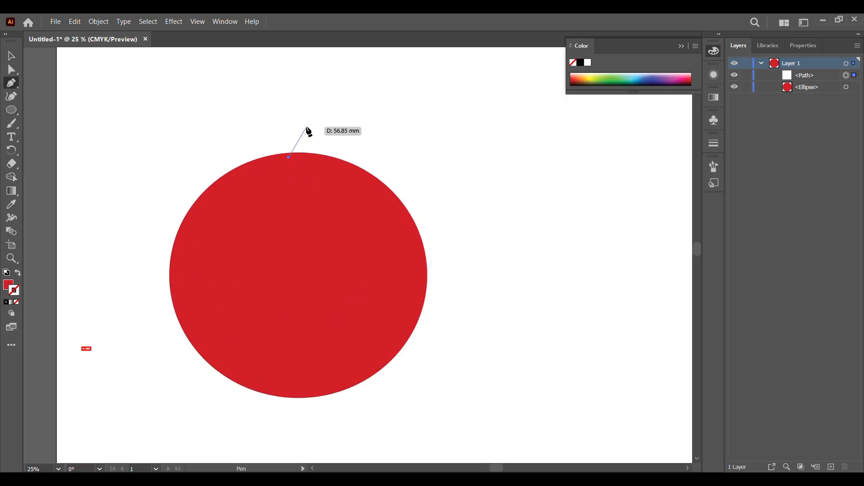
pyautogui.moveTo(307, 126); pyautogui.dragTo(330, 127)
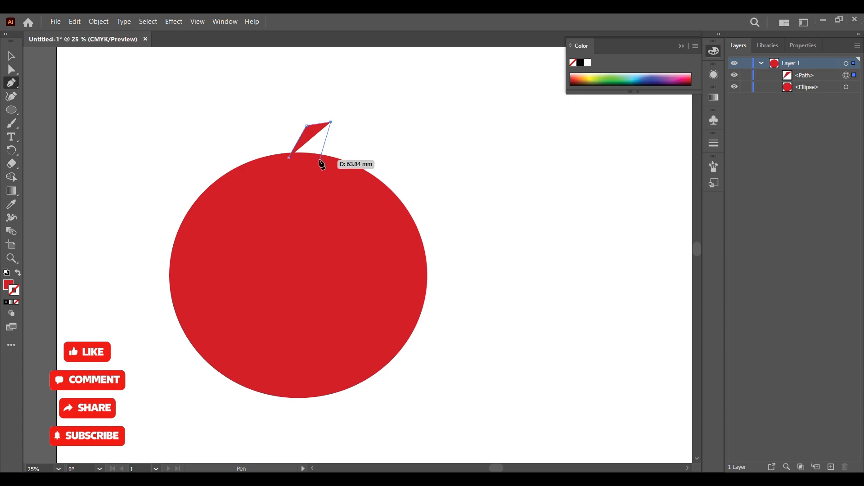
pyautogui.click(358, 178)
pyautogui.click(318, 171)
pyautogui.click(316, 202)
pyautogui.click(309, 183)
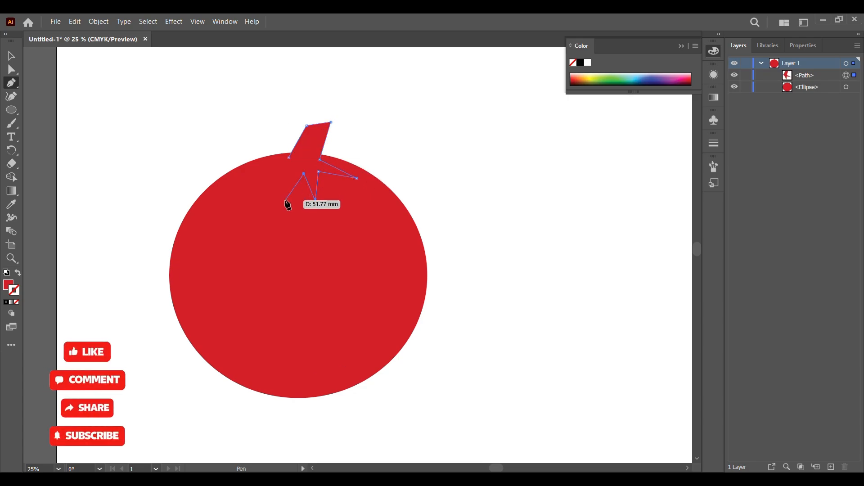
pyautogui.click(285, 205)
pyautogui.click(275, 170)
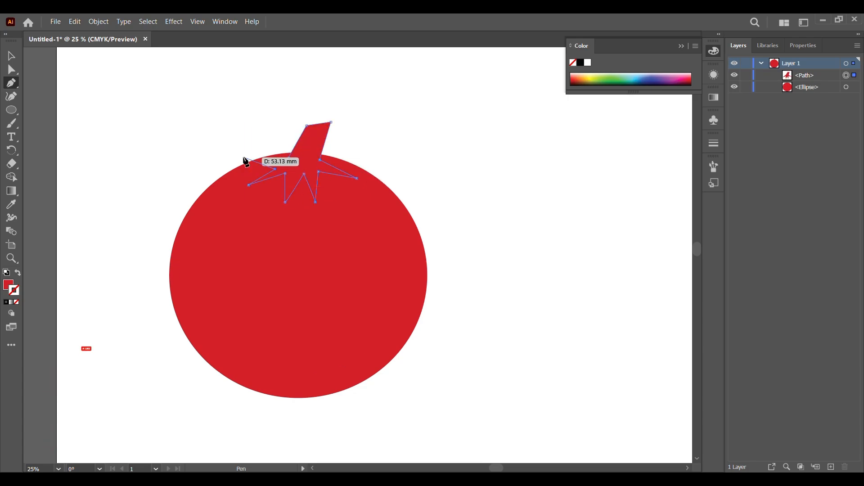
pyautogui.click(243, 157)
pyautogui.click(289, 157)
# Step: Fill the stem and leaves shape with dark green 1E6935
pyautogui.doubleClick(9, 288)
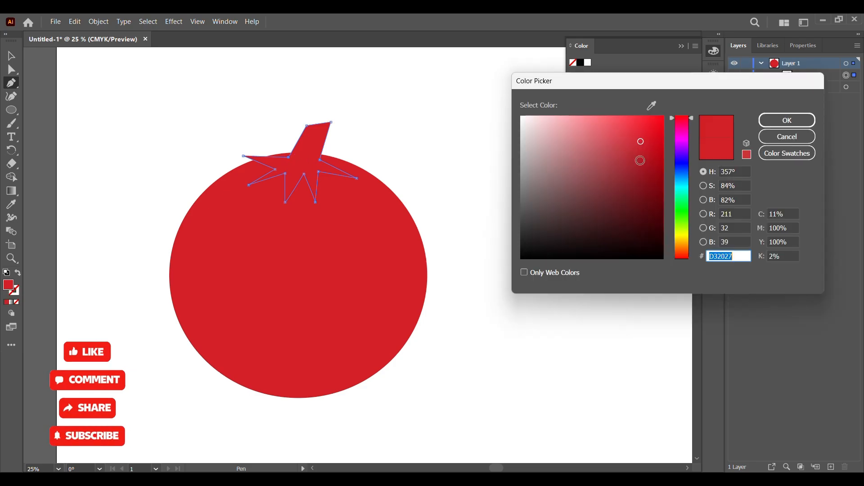
pyautogui.click(682, 222)
pyautogui.moveTo(682, 222); pyautogui.dragTo(682, 216)
pyautogui.click(656, 200)
pyautogui.press('Return')
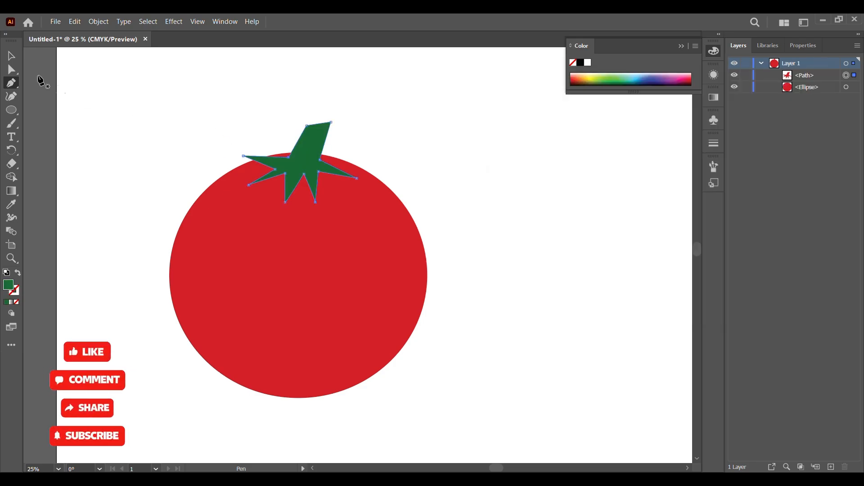
# Step: Group the green stem shape with the red circle as one tomato
pyautogui.press('v')
pyautogui.scroll(-1, 395, 202)
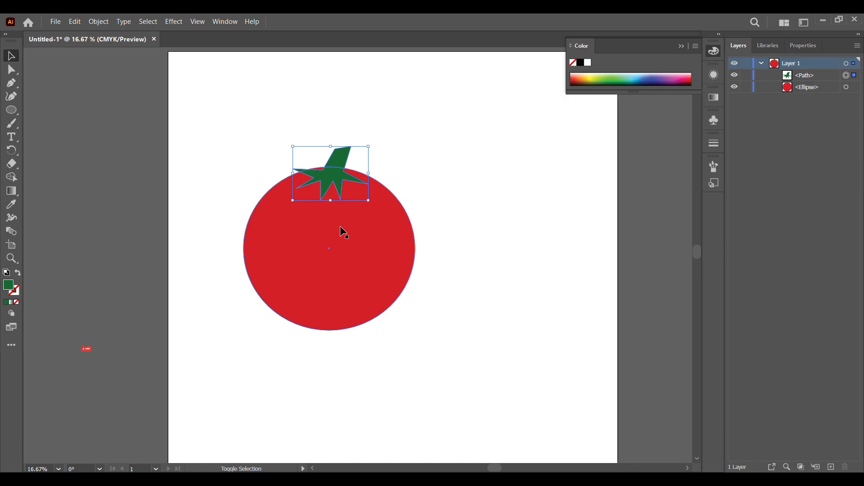
pyautogui.keyDown('shift'); pyautogui.click(341, 229); pyautogui.keyUp('shift')
pyautogui.rightClick(340, 228)
pyautogui.click(380, 314)
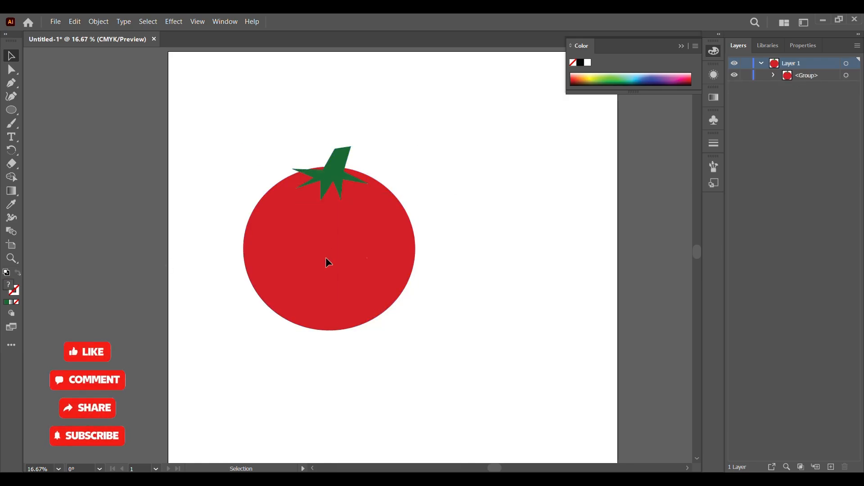
# Step: Move the tomato group off the artboard to its right side and deselect it
pyautogui.moveTo(326, 260); pyautogui.dragTo(641, 354)
pyautogui.scroll(-1, 380, 259)
pyautogui.scroll(-1, 378, 250)
pyautogui.scroll(3, 376, 253)
pyautogui.moveTo(605, 345); pyautogui.dragTo(617, 349)
pyautogui.click(468, 288)
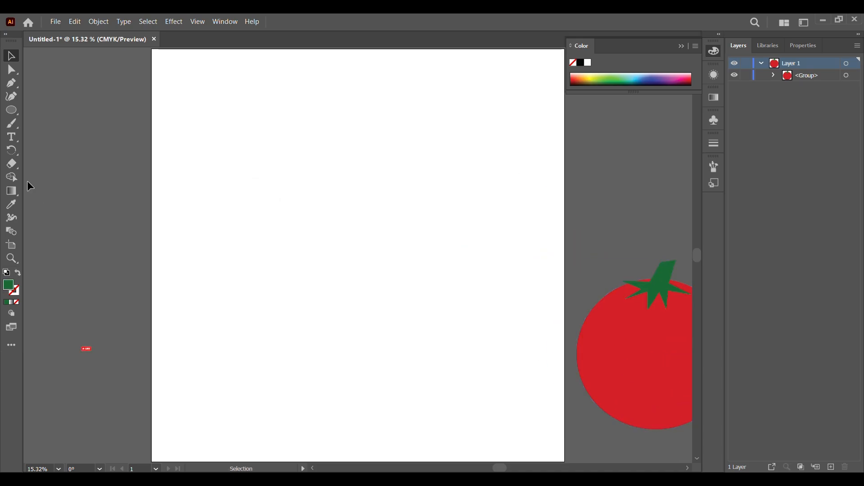
# Step: Draw a rectangle with the Rectangle tool that covers the whole artboard from corner to corner
pyautogui.rightClick(14, 111)
pyautogui.click(43, 116)
pyautogui.scroll(-1, 163, 83)
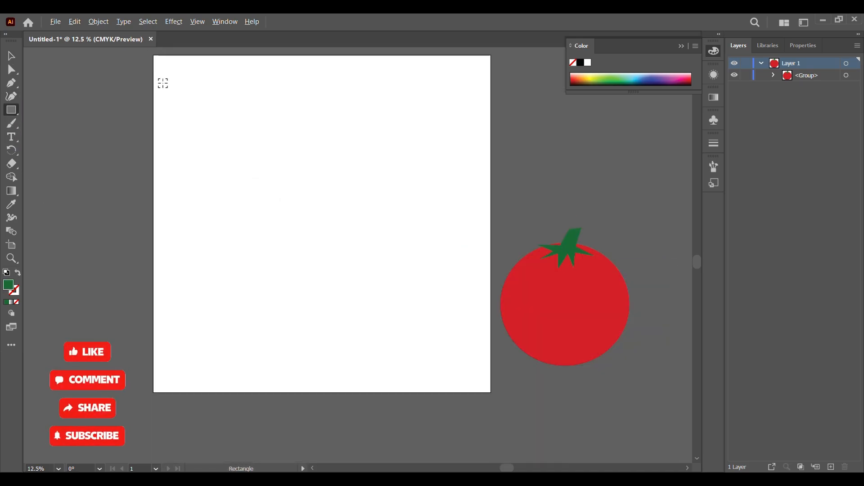
pyautogui.moveTo(155, 54)
pyautogui.mouseDown()
pyautogui.moveTo(463, 394)
pyautogui.moveTo(492, 393)
pyautogui.mouseUp()
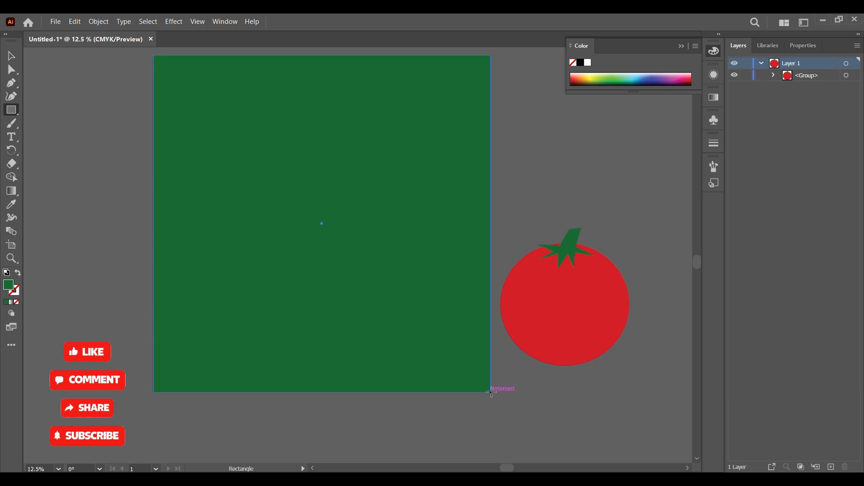
# Step: Fill the artboard-sized rectangle with dark red 870606 and deselect it
pyautogui.doubleClick(9, 286)
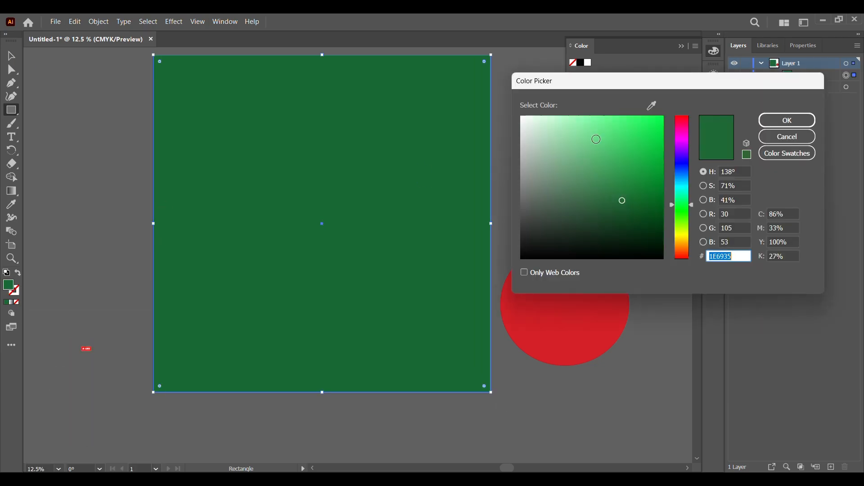
pyautogui.click(685, 120)
pyautogui.moveTo(685, 120); pyautogui.dragTo(688, 105)
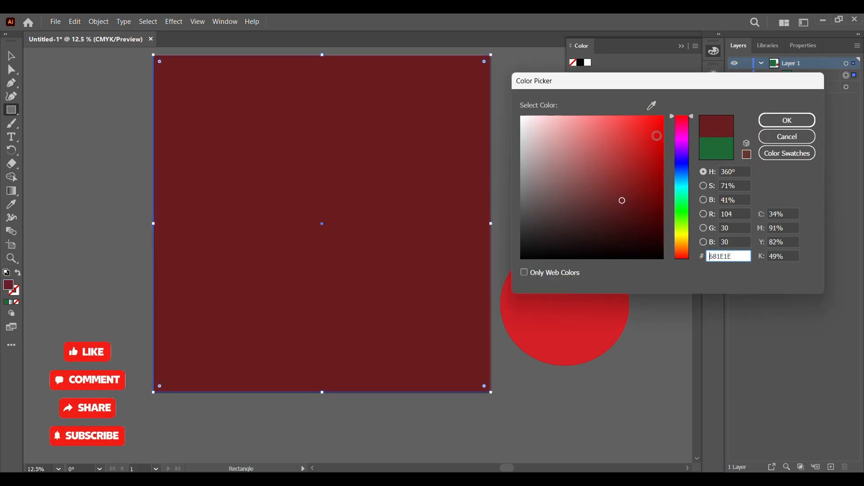
pyautogui.moveTo(656, 136); pyautogui.dragTo(659, 183)
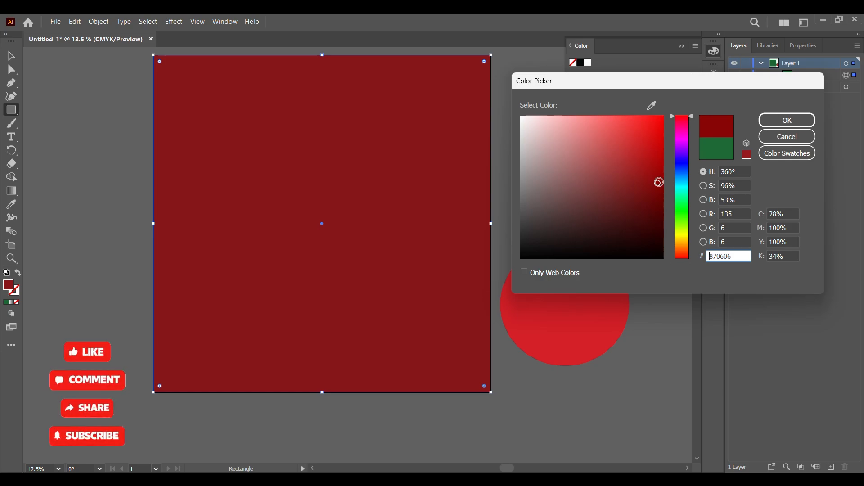
pyautogui.click(780, 126)
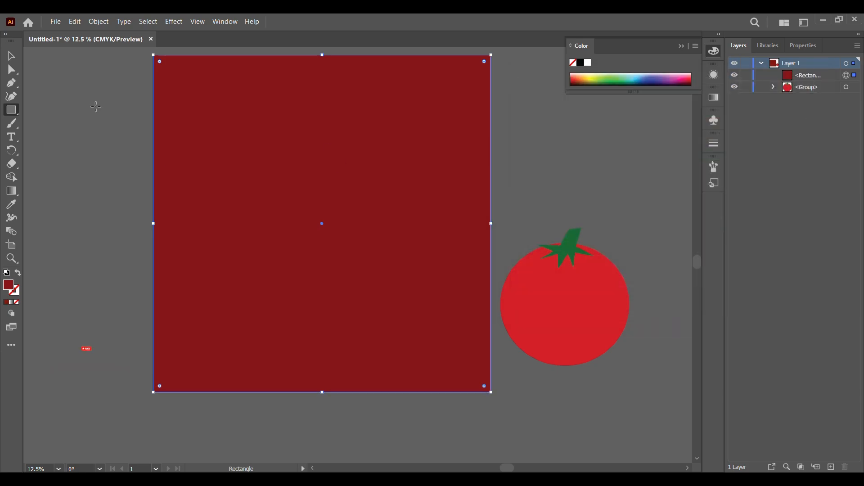
pyautogui.click(11, 56)
pyautogui.click(77, 130)
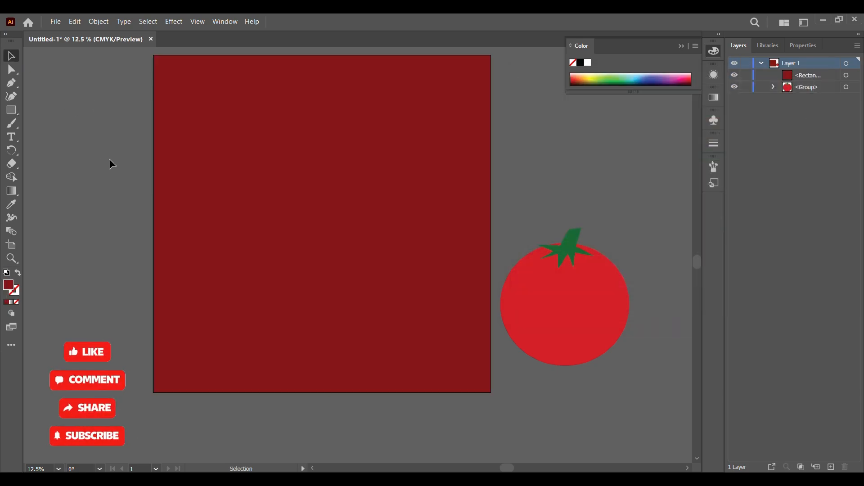
pyautogui.click(288, 117)
pyautogui.click(80, 218)
pyautogui.doubleClick(10, 287)
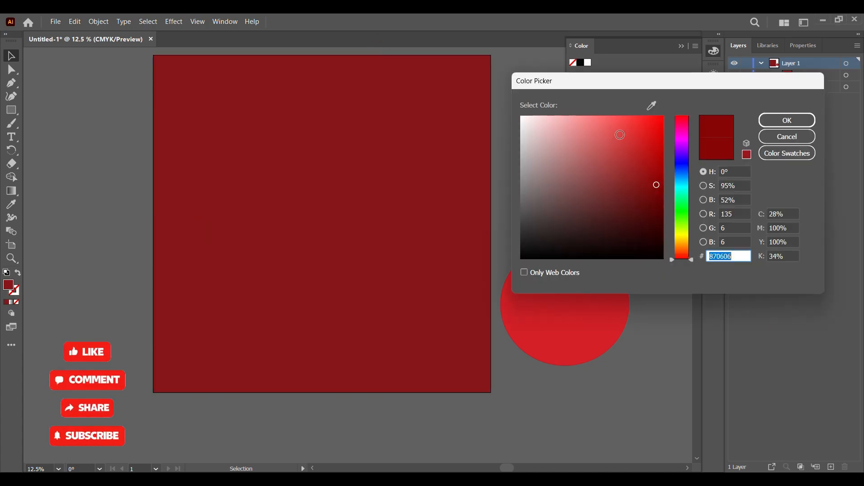
pyautogui.click(605, 123)
pyautogui.click(770, 135)
# Step: Recolor the background rectangle to the brighter red D11F26 and deselect it
pyautogui.click(424, 175)
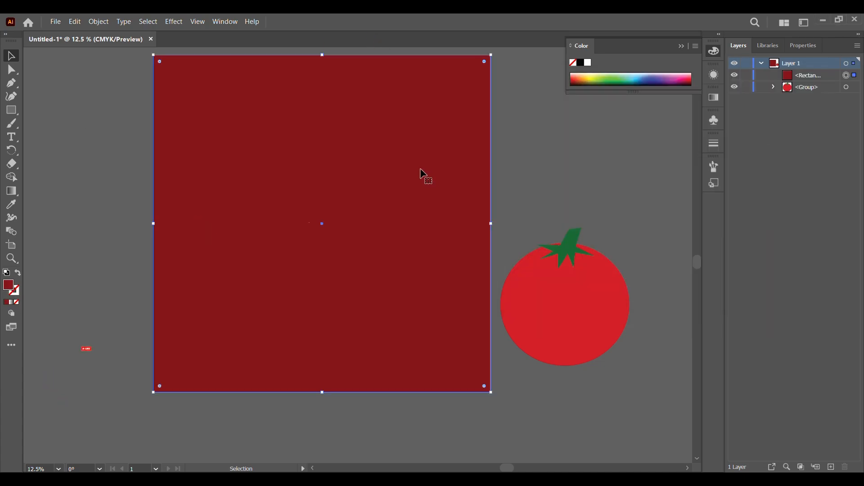
pyautogui.doubleClick(9, 285)
pyautogui.click(604, 122)
pyautogui.click(594, 121)
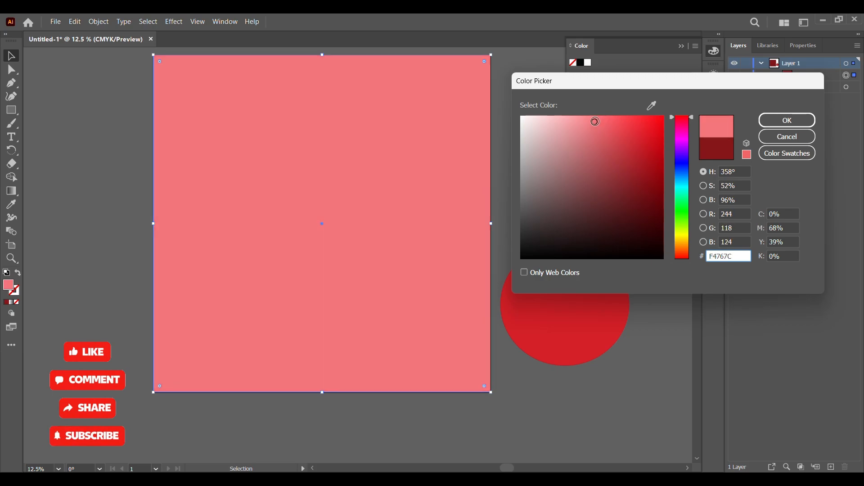
pyautogui.click(629, 120)
pyautogui.click(642, 120)
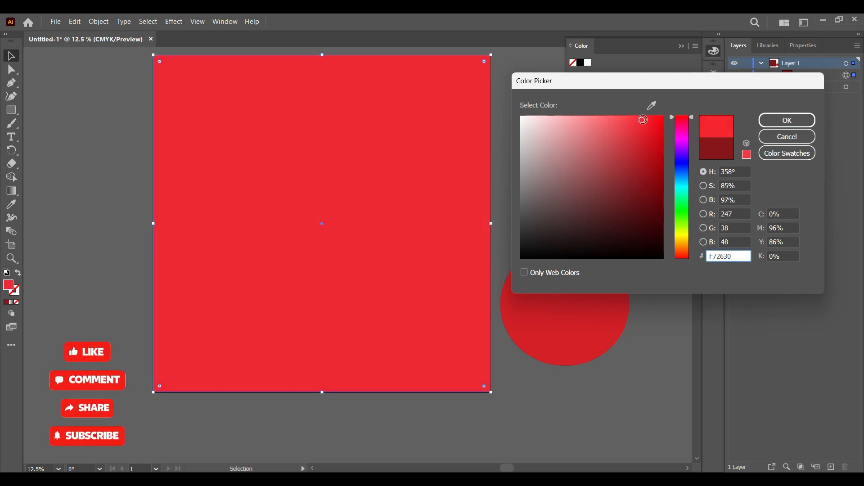
pyautogui.click(652, 122)
pyautogui.click(642, 143)
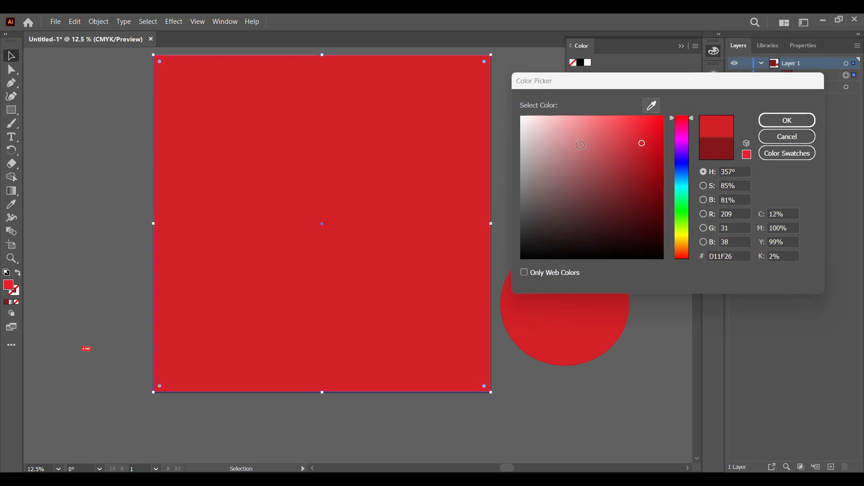
pyautogui.click(793, 120)
pyautogui.click(63, 137)
# Step: Draw a full-width white band across the red background and center it vertically on the artboard
pyautogui.click(11, 111)
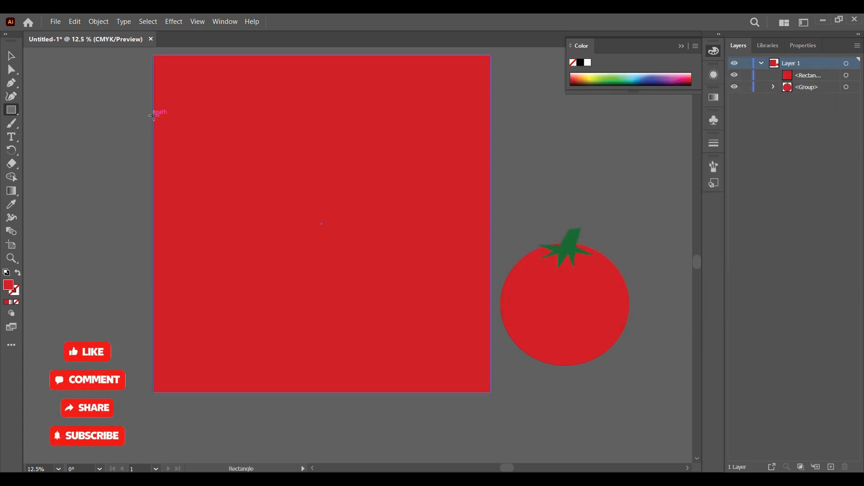
pyautogui.moveTo(154, 116); pyautogui.dragTo(491, 243)
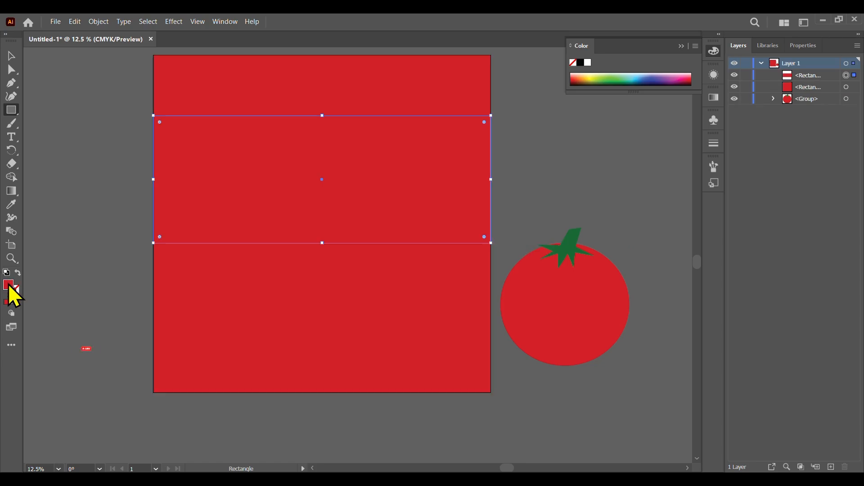
pyautogui.doubleClick(10, 287)
pyautogui.moveTo(615, 177); pyautogui.dragTo(506, 98)
pyautogui.click(809, 123)
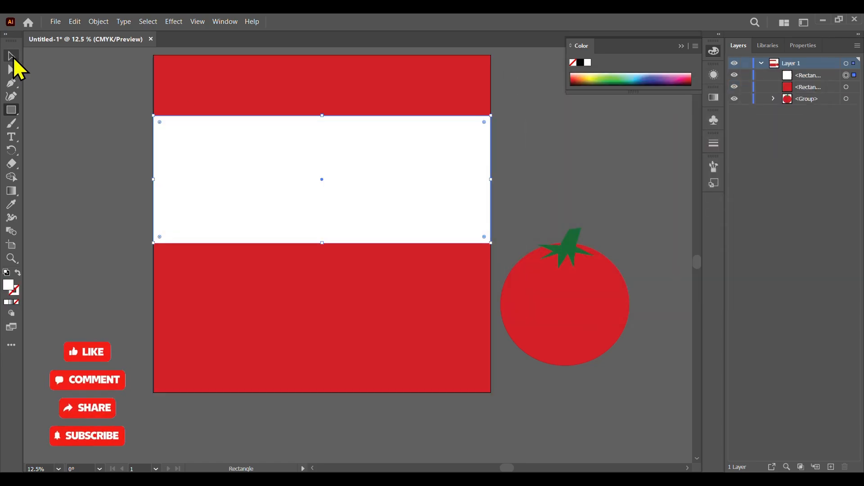
pyautogui.moveTo(322, 179); pyautogui.dragTo(322, 224)
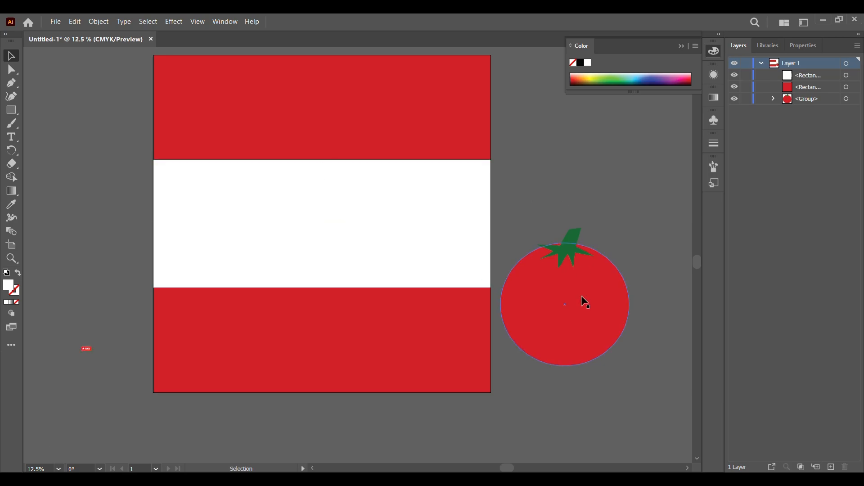
# Step: Move the tomato group onto the left half of the white band and place it in front of both rectangles
pyautogui.moveTo(582, 301); pyautogui.dragTo(487, 229)
pyautogui.moveTo(806, 100); pyautogui.dragTo(806, 70)
pyautogui.moveTo(517, 225); pyautogui.dragTo(291, 230)
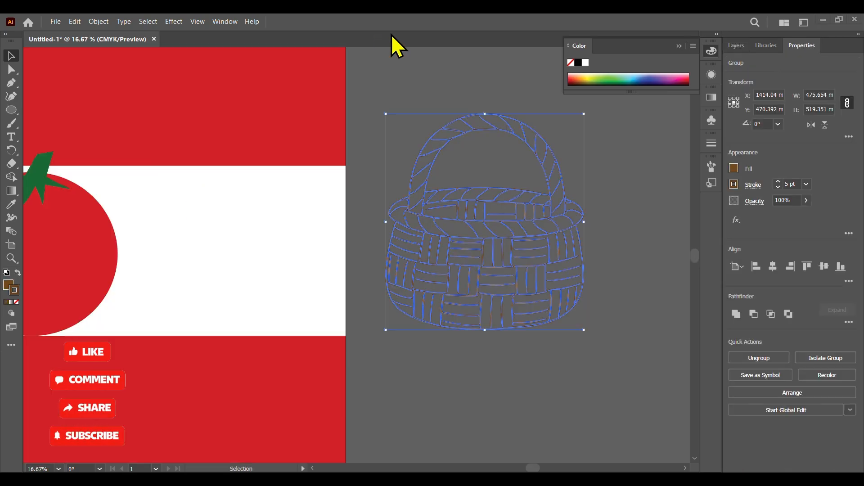
# Step: Set the stroke weight of the basket line art to 10 pt and deselect it
pyautogui.click(635, 268)
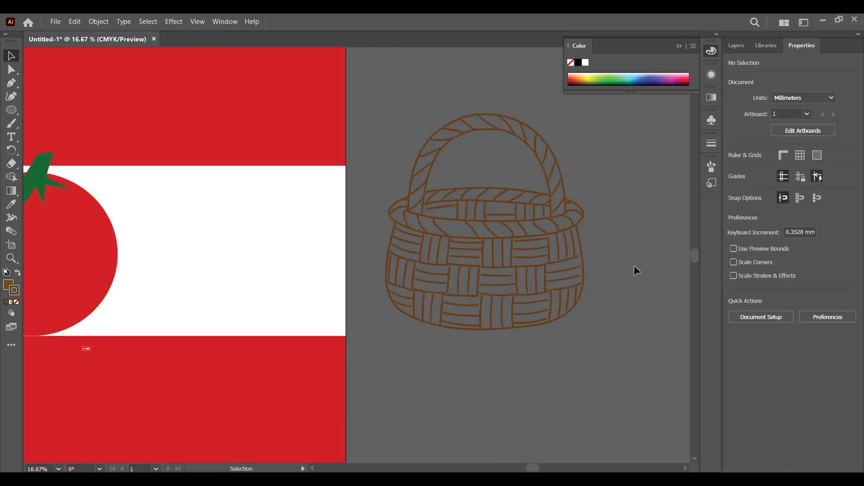
pyautogui.click(548, 221)
pyautogui.click(634, 225)
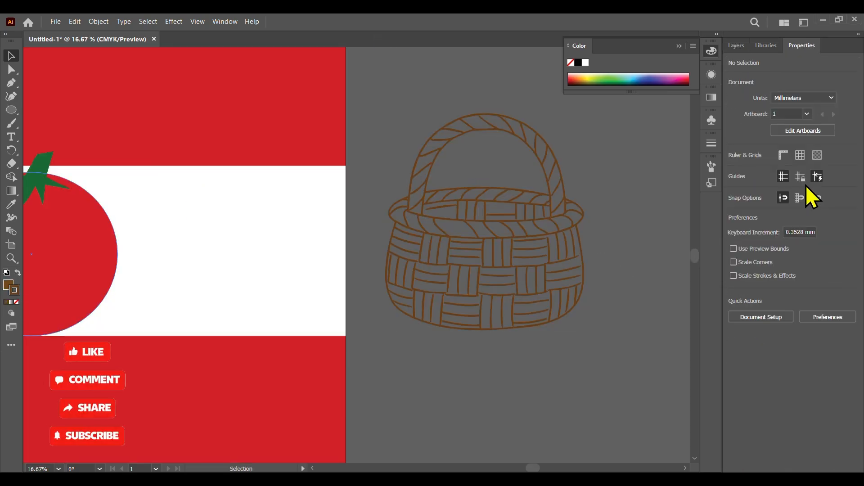
pyautogui.click(548, 236)
pyautogui.click(806, 184)
pyautogui.click(817, 298)
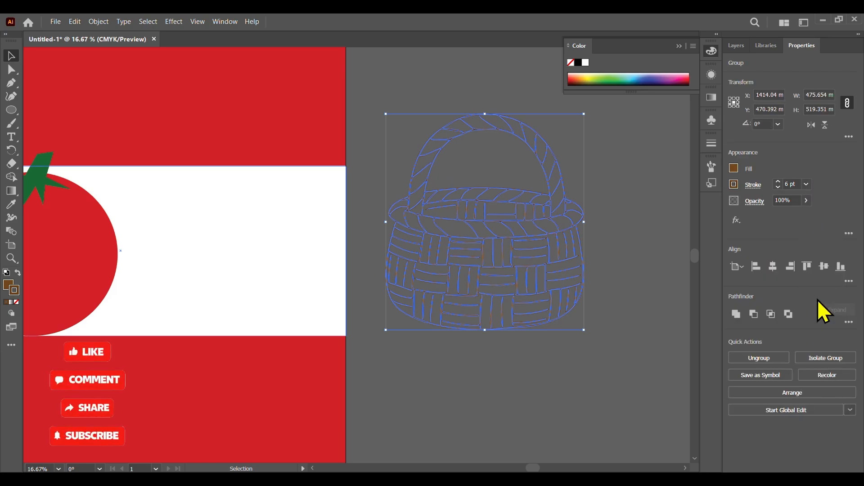
pyautogui.click(807, 184)
pyautogui.click(822, 345)
pyautogui.click(659, 277)
# Step: Move the basket onto the artboard to the right of the tomato and enlarge it to about 509 × 556 mm
pyautogui.moveTo(552, 283); pyautogui.dragTo(655, 283)
pyautogui.moveTo(613, 236); pyautogui.dragTo(366, 240)
pyautogui.click(534, 233)
pyautogui.moveTo(534, 233); pyautogui.dragTo(638, 254)
pyautogui.moveTo(630, 220); pyautogui.dragTo(627, 210)
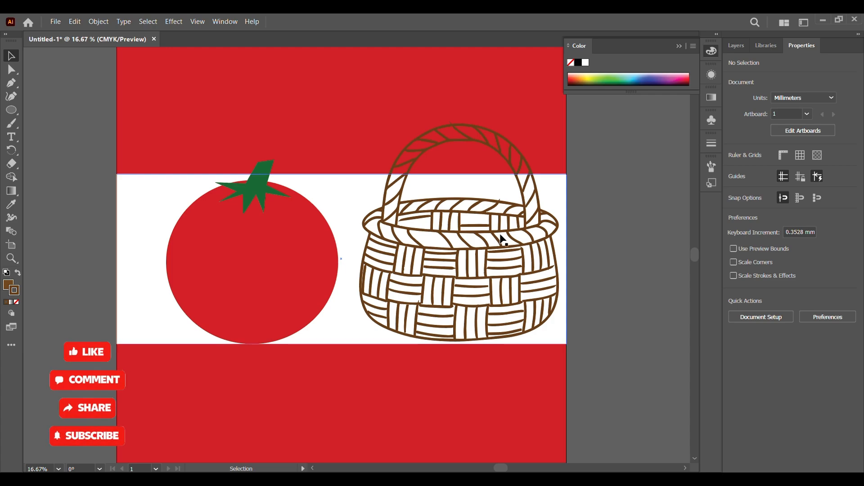
pyautogui.click(478, 236)
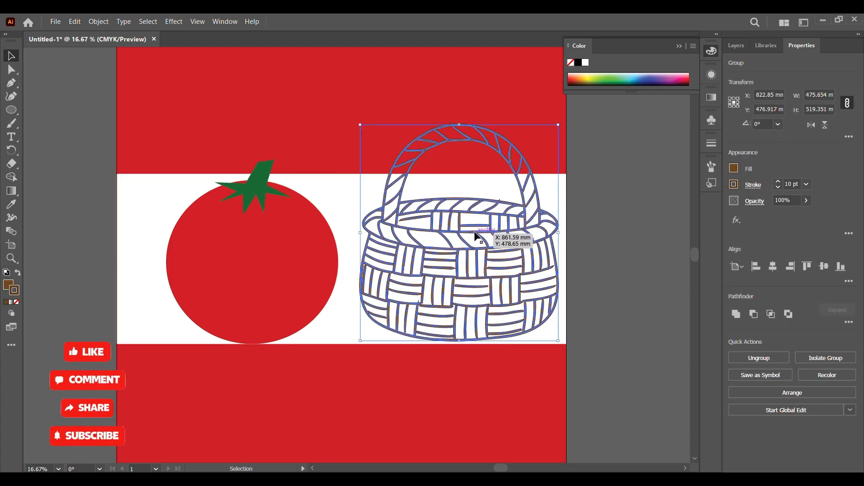
pyautogui.moveTo(361, 124); pyautogui.dragTo(346, 109)
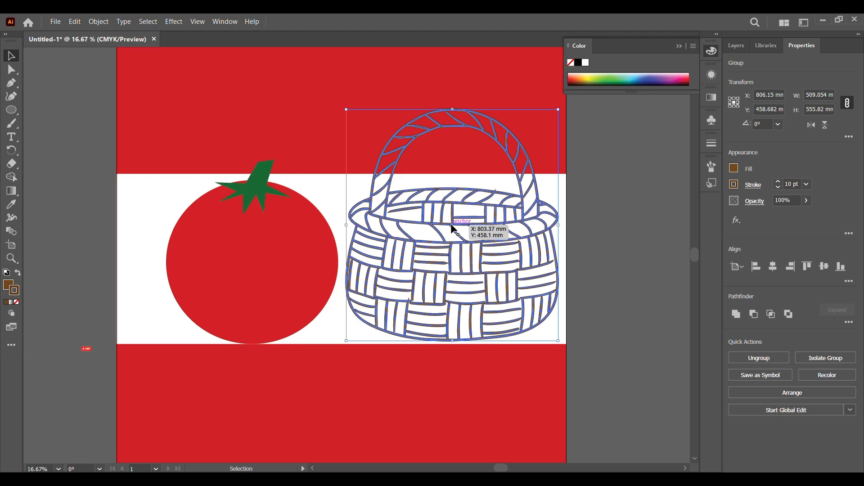
# Step: Shrink the basket to about 411 × 448 mm and place it in the right half of the white band
pyautogui.moveTo(453, 229); pyautogui.dragTo(454, 234)
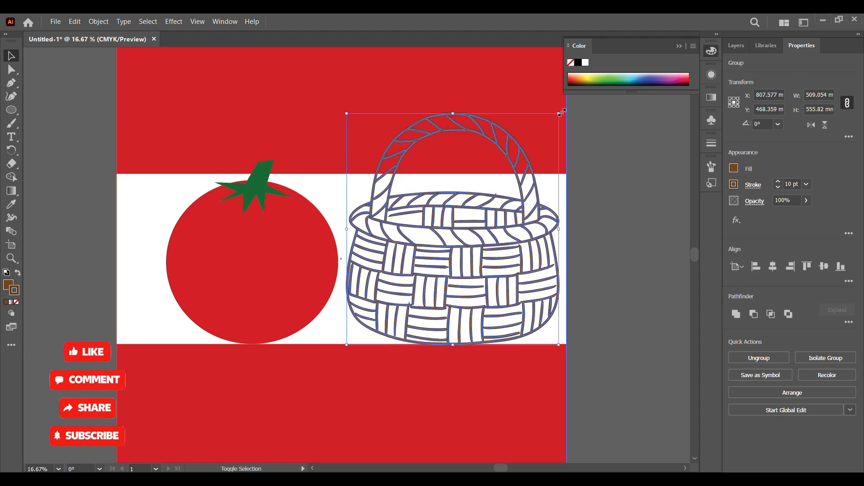
pyautogui.moveTo(563, 112); pyautogui.dragTo(522, 156)
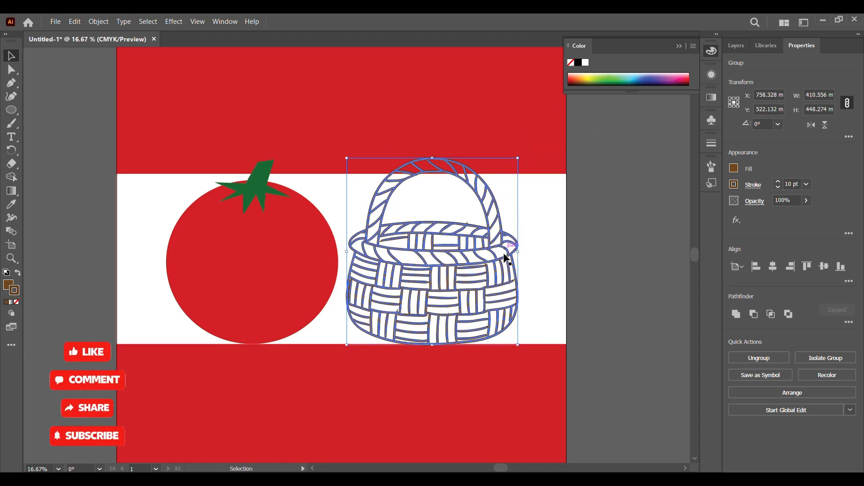
pyautogui.moveTo(505, 253); pyautogui.dragTo(531, 252)
pyautogui.click(355, 248)
# Step: Duplicate the tomato over the basket and stack the copy in front of the basket group
pyautogui.moveTo(267, 250); pyautogui.dragTo(437, 253)
pyautogui.click(739, 46)
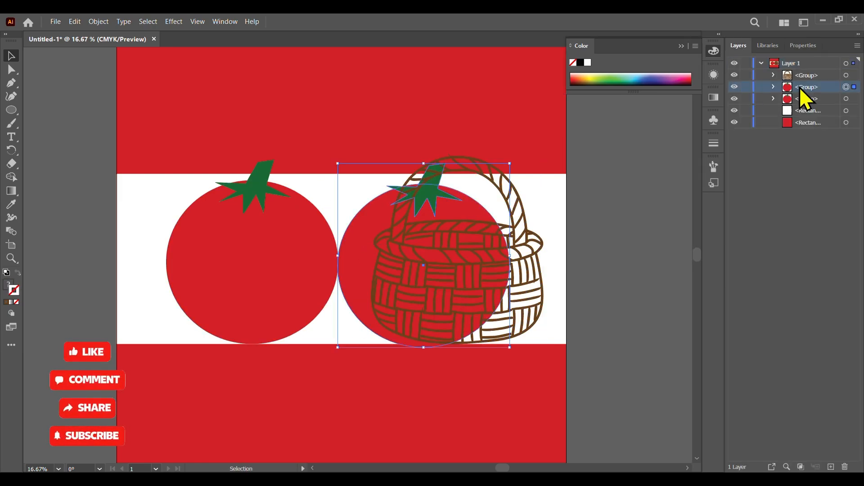
pyautogui.moveTo(800, 88); pyautogui.dragTo(801, 72)
# Step: Scale the tomato copy down so it fits inside the left end of the basket's opening
pyautogui.moveTo(510, 164); pyautogui.dragTo(420, 225)
pyautogui.scroll(3, 461, 229)
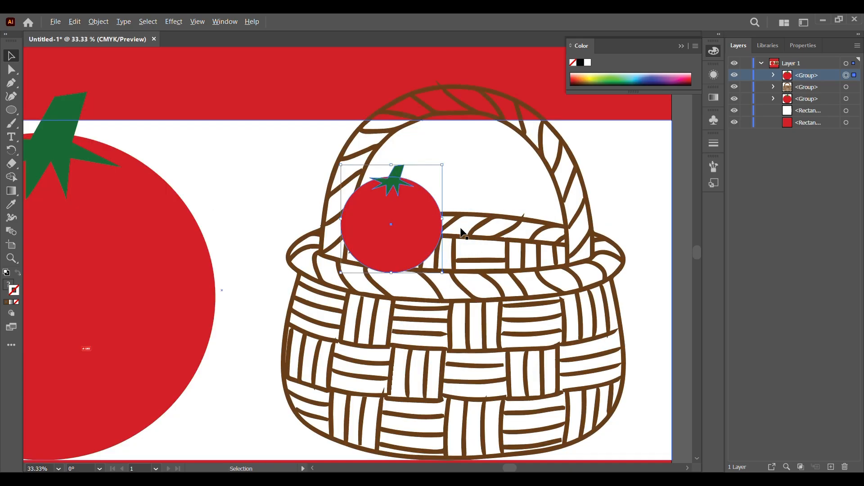
pyautogui.hscroll(3, 442, 248)
pyautogui.moveTo(319, 133); pyautogui.dragTo(266, 191)
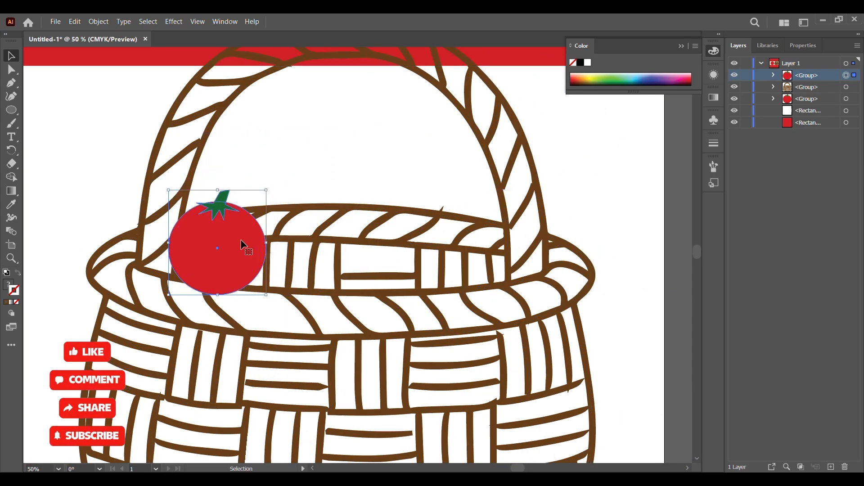
# Step: Fill the basket's opening with overlapping copies of the small tomato, twelve in total, and deselect them
pyautogui.moveTo(241, 239); pyautogui.dragTo(247, 213)
pyautogui.moveTo(247, 213); pyautogui.dragTo(318, 190)
pyautogui.moveTo(324, 190); pyautogui.dragTo(392, 201)
pyautogui.moveTo(370, 197); pyautogui.dragTo(439, 208)
pyautogui.moveTo(440, 214); pyautogui.dragTo(495, 215)
pyautogui.moveTo(494, 227); pyautogui.dragTo(442, 255)
pyautogui.moveTo(435, 264); pyautogui.dragTo(354, 269)
pyautogui.moveTo(342, 261); pyautogui.dragTo(325, 250)
pyautogui.scroll(-3, 416, 235)
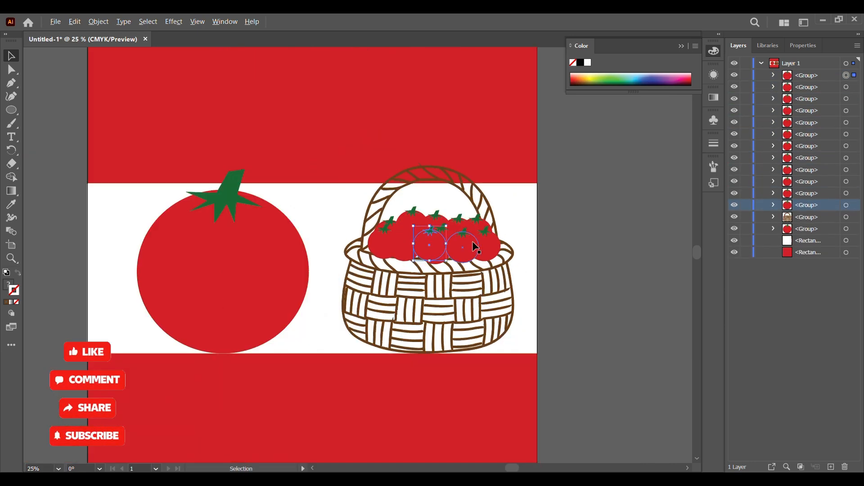
pyautogui.click(583, 246)
pyautogui.scroll(-1, 586, 237)
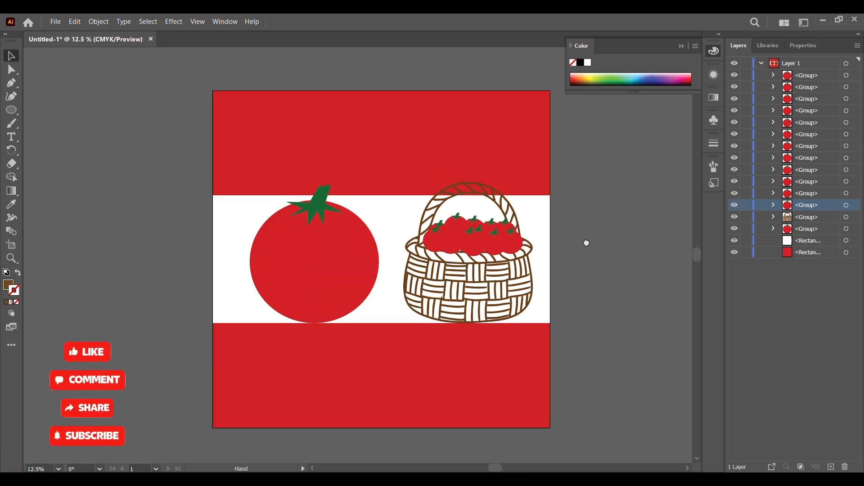
# Step: Apply a Roughen effect with relative size and corner points to the white band
pyautogui.click(175, 22)
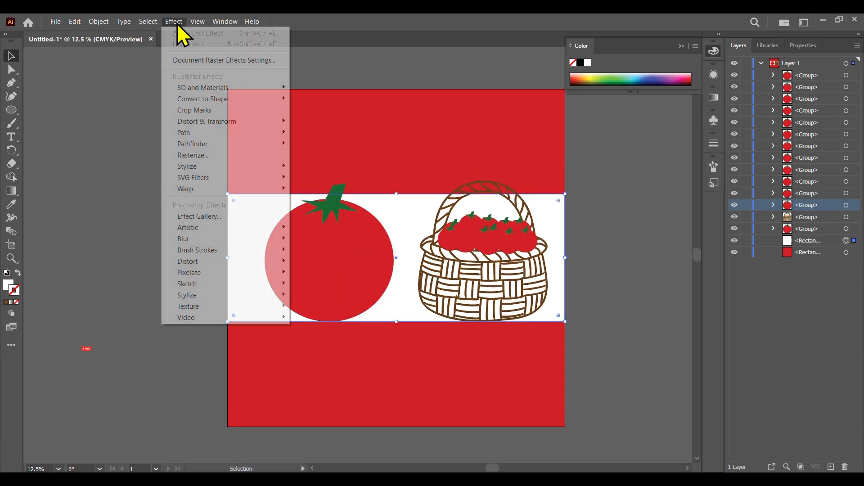
pyautogui.moveTo(209, 123)
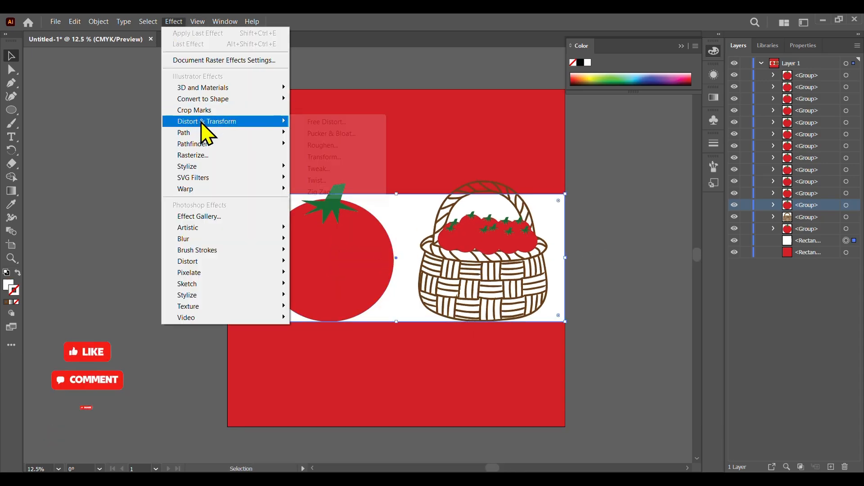
pyautogui.click(344, 145)
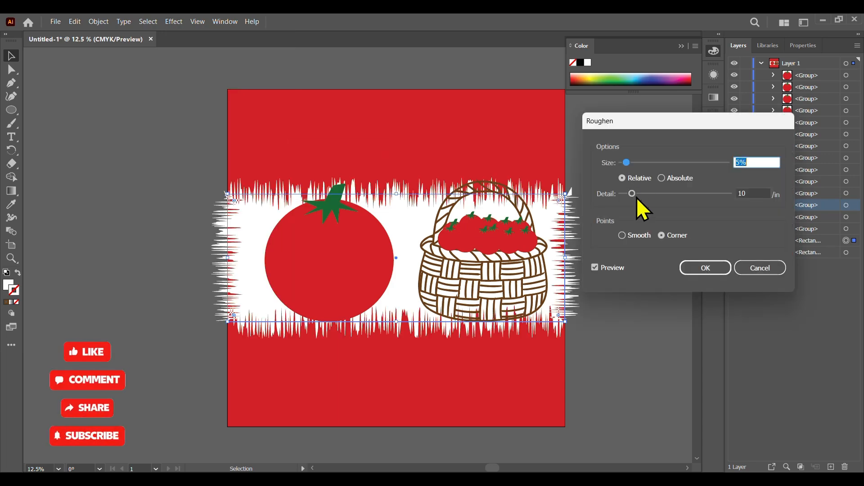
pyautogui.moveTo(629, 193); pyautogui.dragTo(628, 163)
pyautogui.click(628, 163)
pyautogui.click(716, 269)
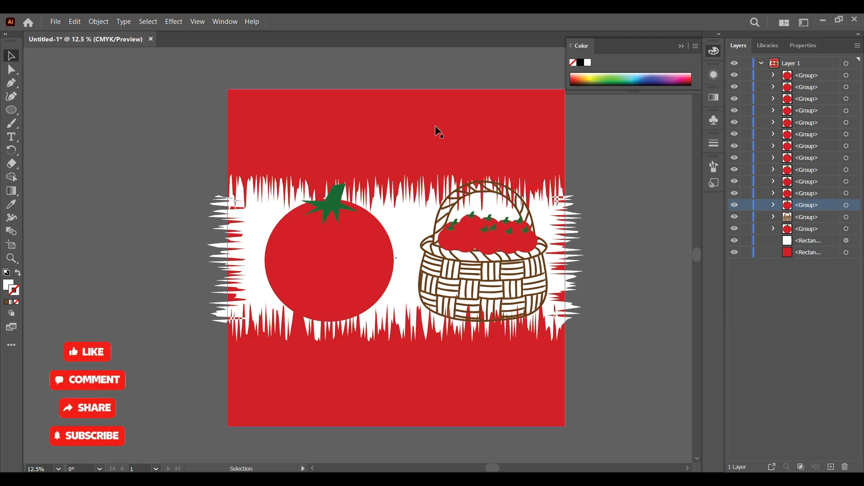
# Step: Narrow the roughened white band from both ends so its side spikes stay within the artboard
pyautogui.hotkey('ctrl', '0')
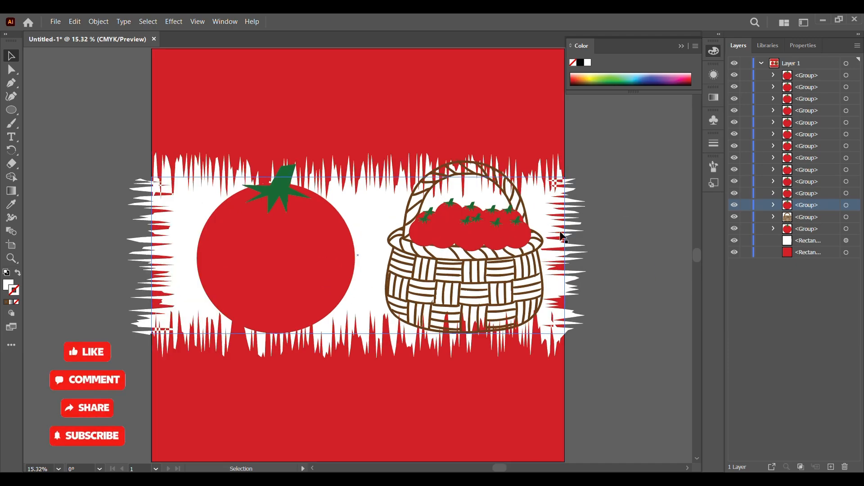
pyautogui.moveTo(566, 259); pyautogui.dragTo(539, 256)
pyautogui.hotkey('ctrl', 'z')
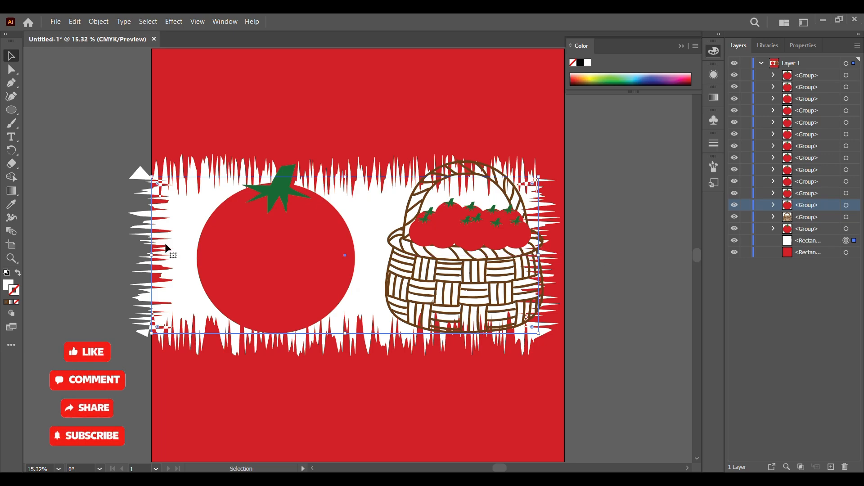
pyautogui.moveTo(153, 259); pyautogui.dragTo(173, 257)
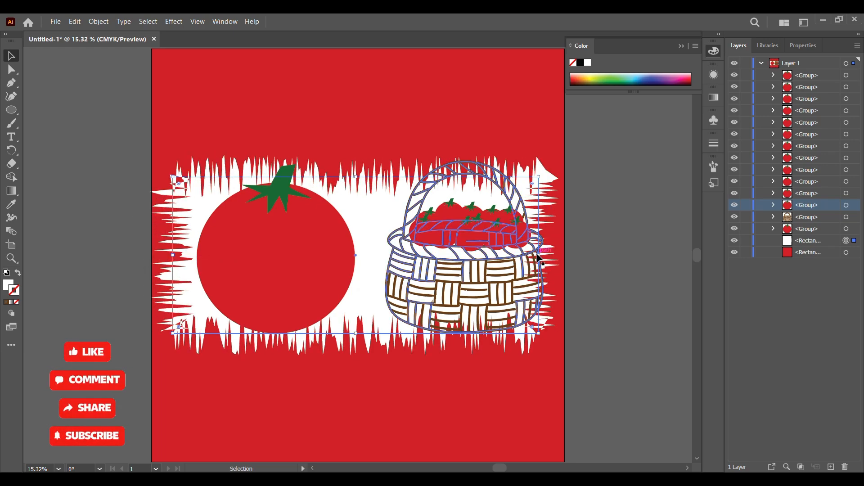
pyautogui.moveTo(542, 255); pyautogui.dragTo(546, 255)
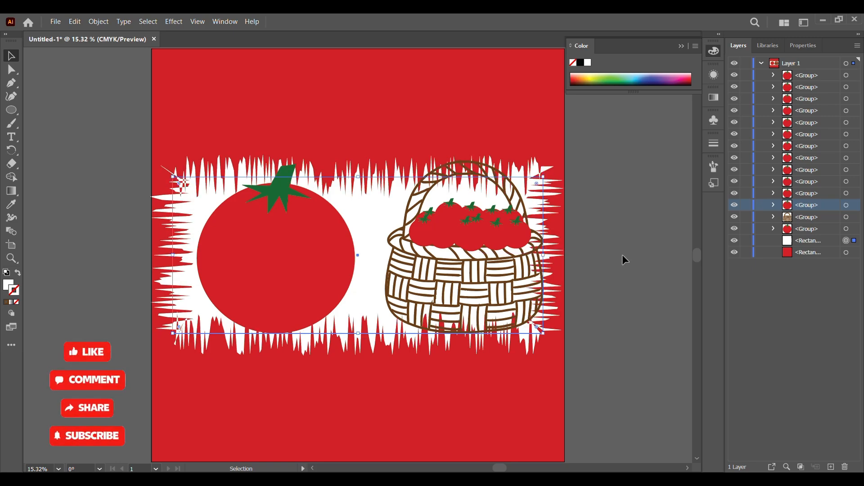
pyautogui.click(622, 255)
# Step: Add a 300 pt text reading "FRESH" near the upper edge of the red background
pyautogui.scroll(1, 623, 255)
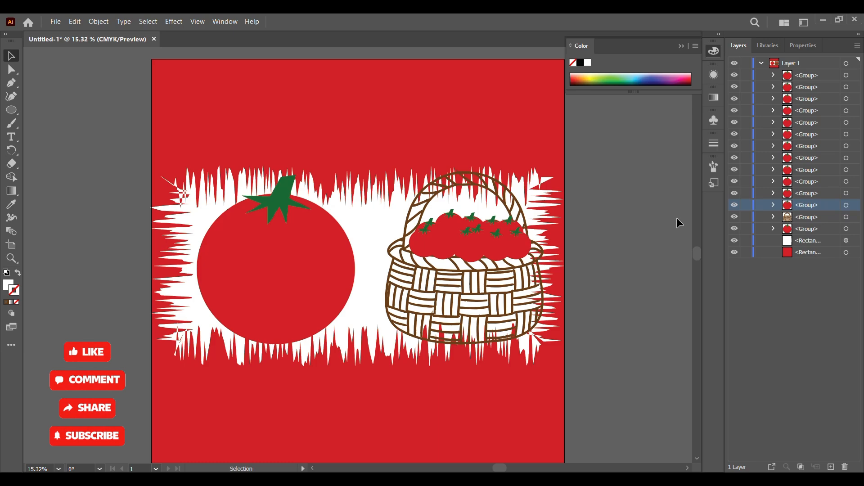
pyautogui.scroll(-4, 666, 212)
pyautogui.scroll(5, 666, 212)
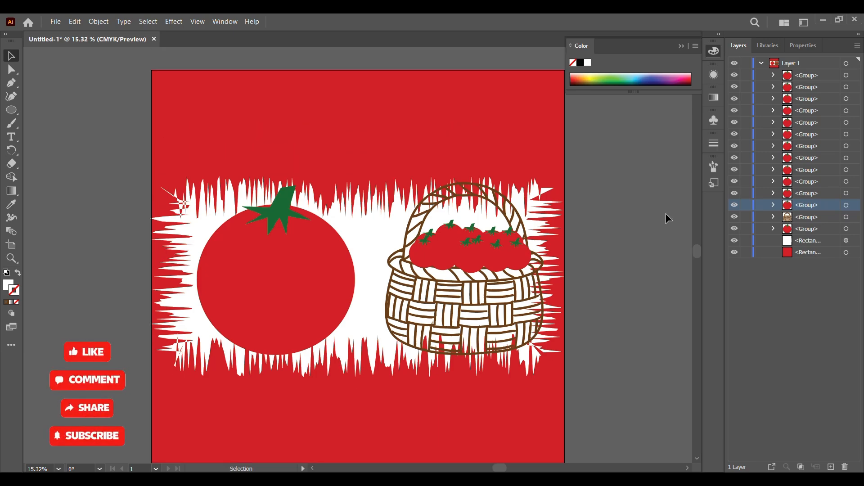
pyautogui.click(313, 78)
pyautogui.press('t')
pyautogui.click(231, 95)
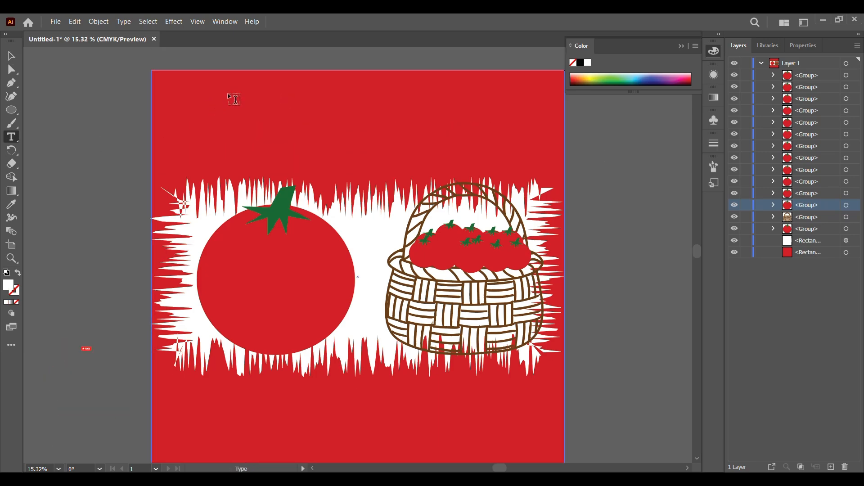
pyautogui.click(804, 45)
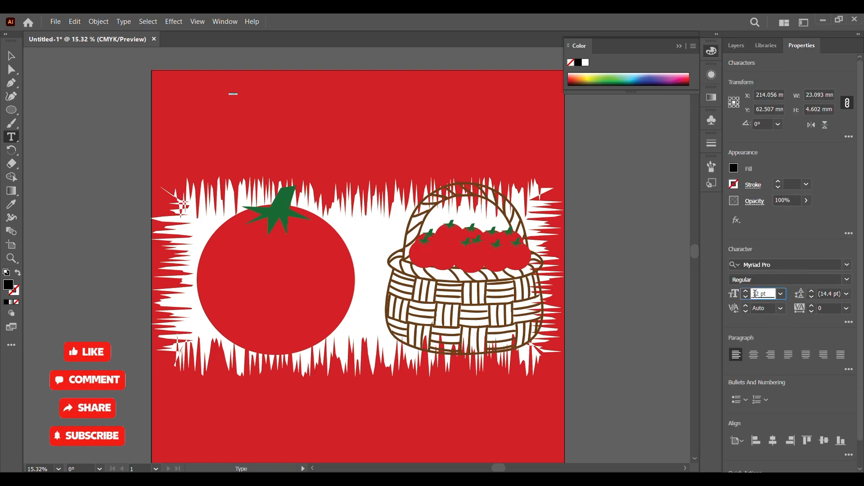
pyautogui.write('300')
pyautogui.press('Return')
pyautogui.click(447, 81)
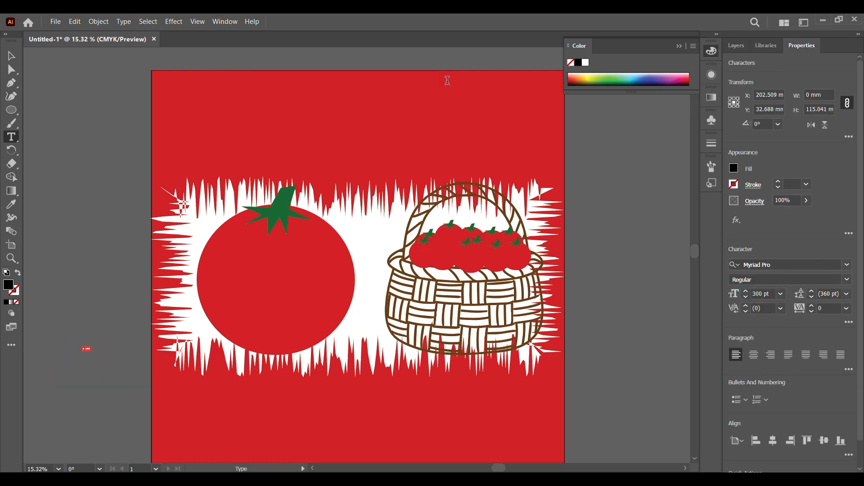
pyautogui.write('FRESH AN')
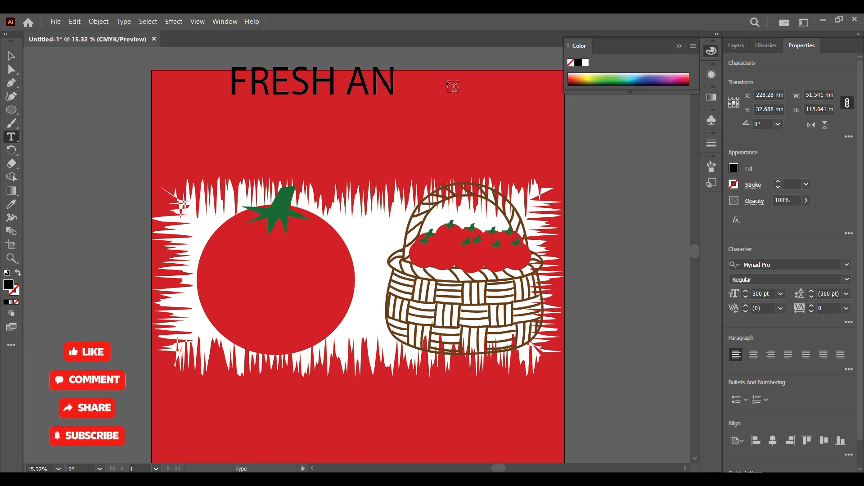
pyautogui.press('BackSpace')
pyautogui.press('BackSpace')
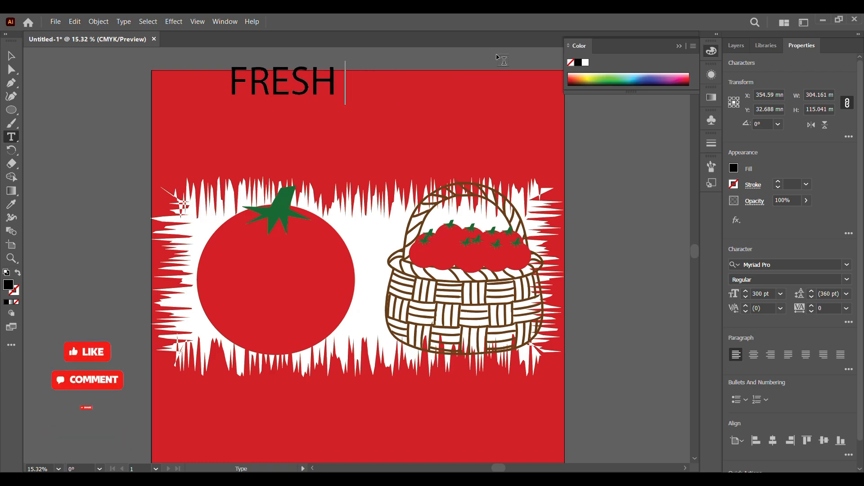
# Step: Select the "FRESH" text object and set its stroke weight to 5 pt
pyautogui.click(11, 56)
pyautogui.click(807, 185)
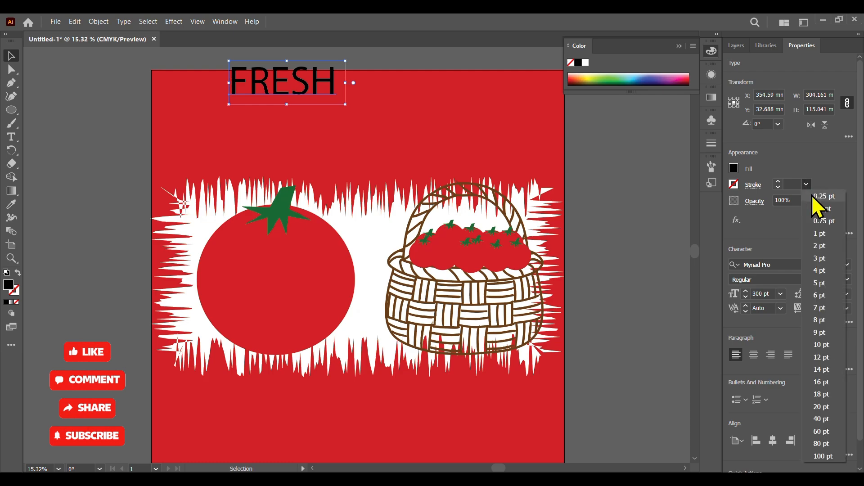
pyautogui.click(826, 276)
pyautogui.click(847, 265)
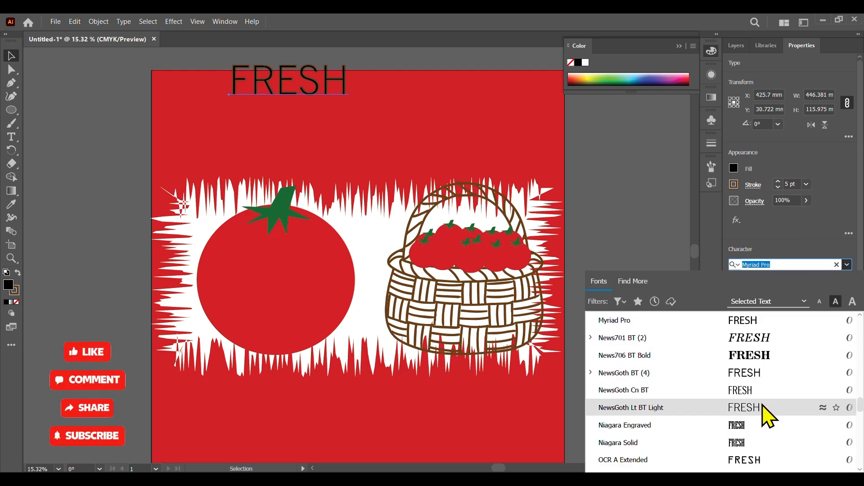
pyautogui.scroll(-2, 765, 412)
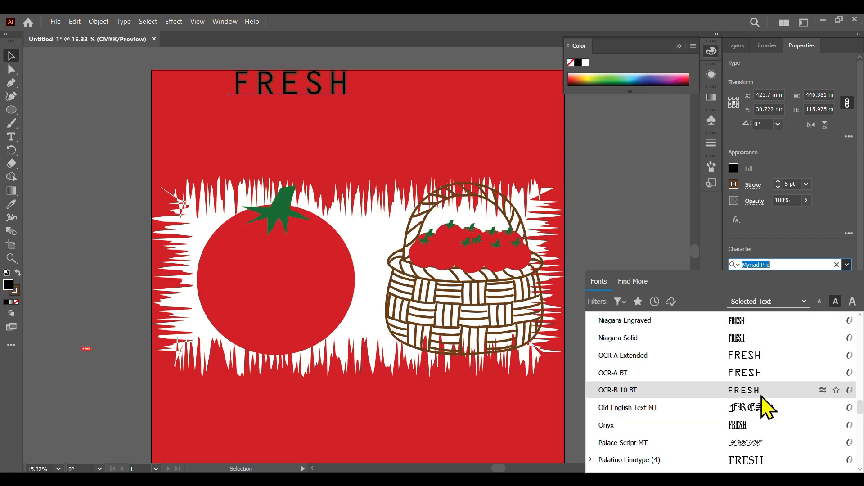
pyautogui.scroll(-2, 767, 408)
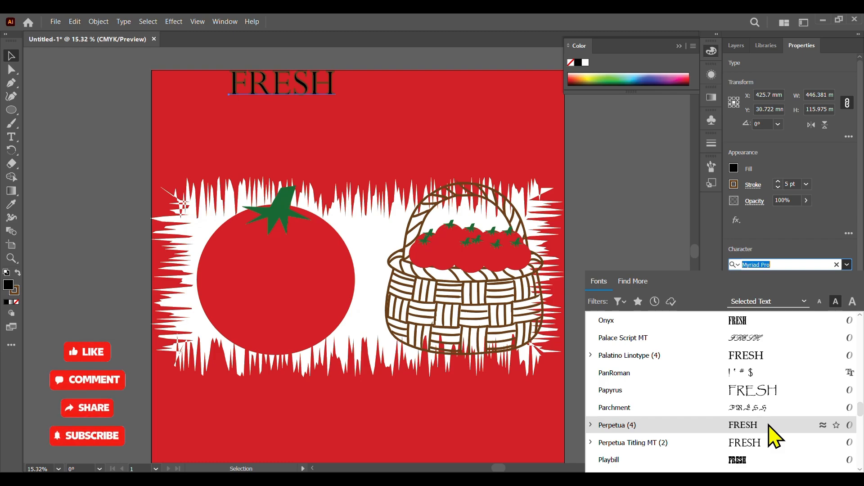
pyautogui.scroll(-1, 769, 435)
pyautogui.click(655, 193)
# Step: Change the font of the "FRESH" text to HP Simplified Hans
pyautogui.click(335, 86)
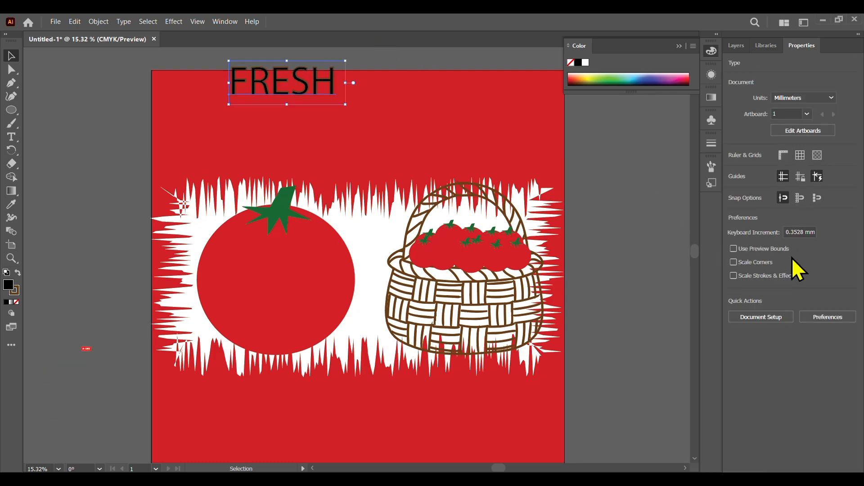
pyautogui.click(847, 265)
pyautogui.scroll(-8, 771, 399)
pyautogui.scroll(-5, 770, 396)
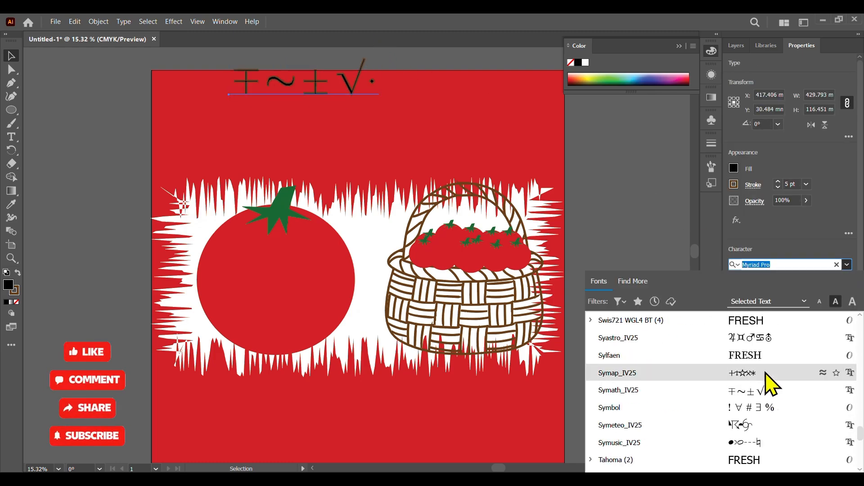
pyautogui.scroll(-5, 772, 382)
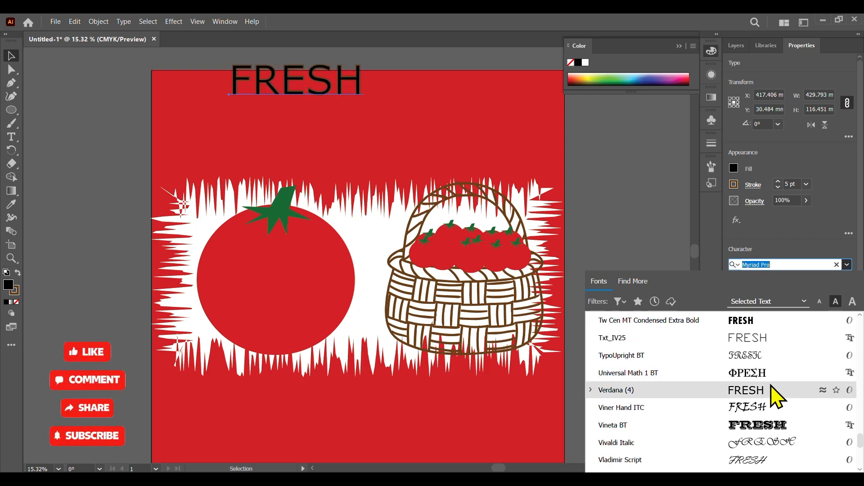
pyautogui.scroll(-4, 773, 394)
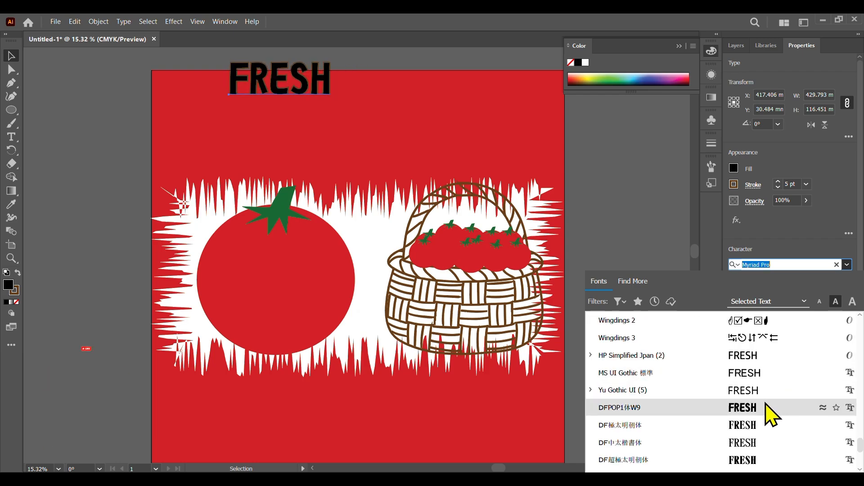
pyautogui.scroll(-3, 771, 440)
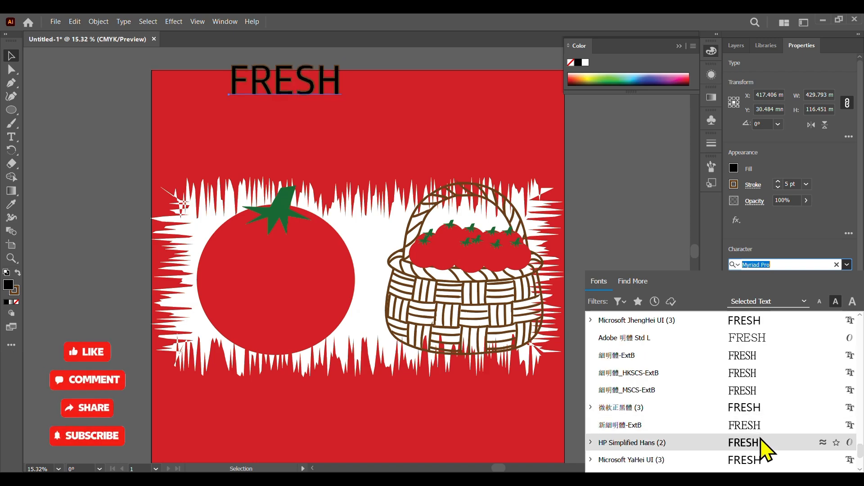
pyautogui.click(761, 443)
# Step: Rewrite the heading in mixed case as "Fresh", keeping its capital F, and finish editing the text
pyautogui.doubleClick(336, 78)
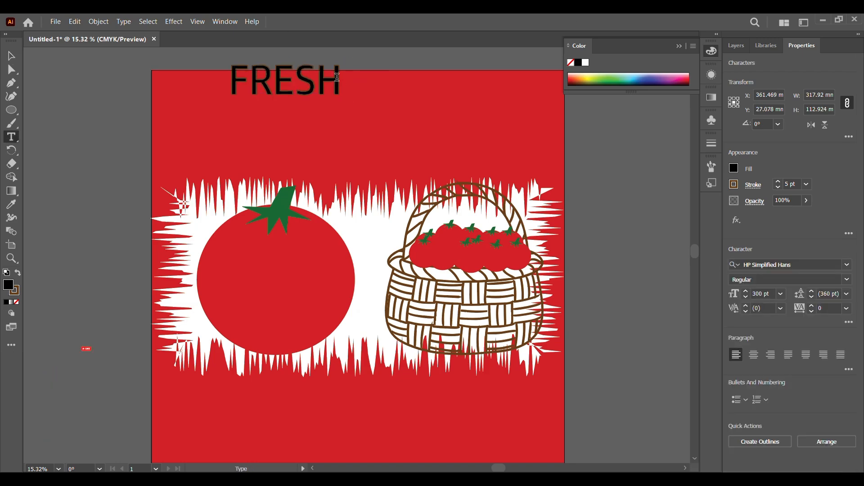
pyautogui.press('BackSpace')
pyautogui.press('BackSpace')
pyautogui.press('BackSpace')
pyautogui.press('BackSpace')
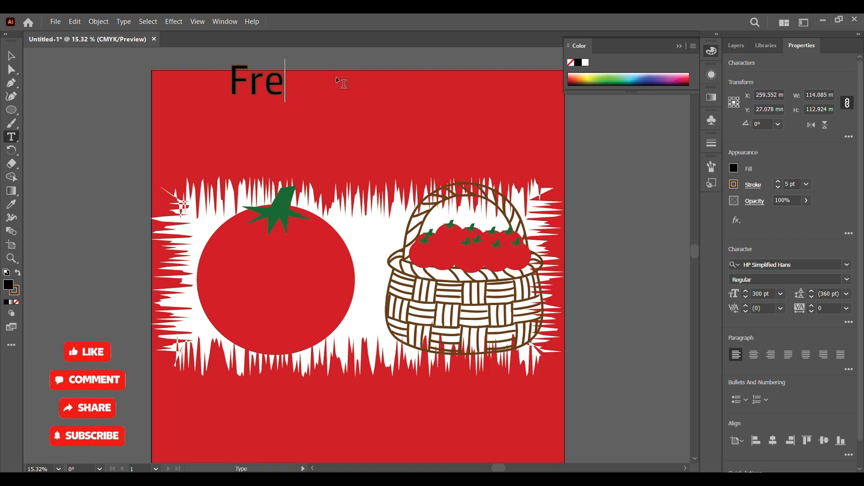
pyautogui.write('resh')
pyautogui.press('Escape')
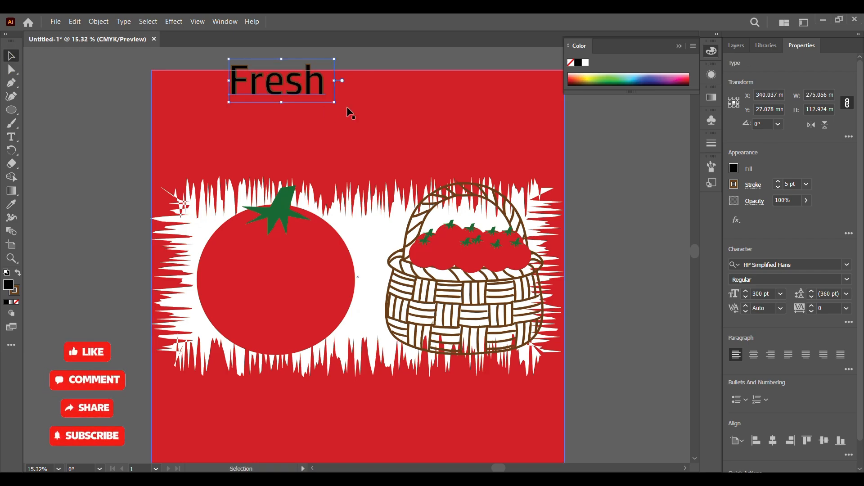
# Step: Set the "Fresh" heading's font size to 400 pt and move it near the middle of the poster's upper edge
pyautogui.write('400')
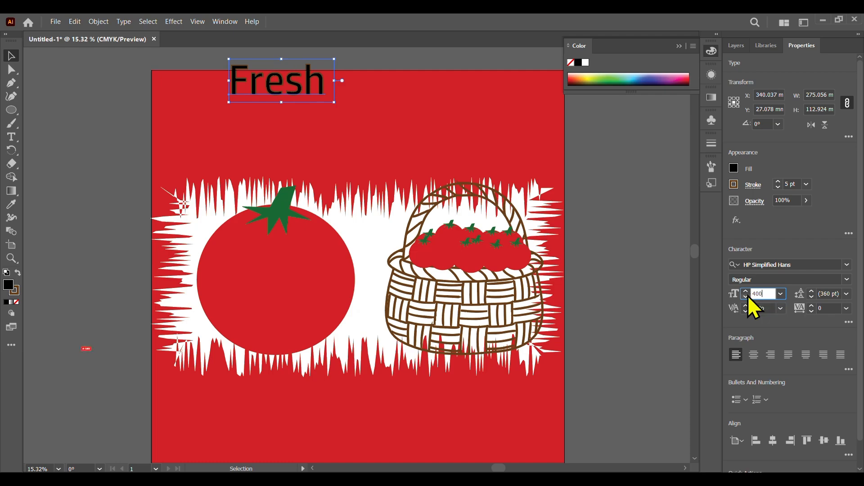
pyautogui.press('Return')
pyautogui.moveTo(360, 86); pyautogui.dragTo(415, 101)
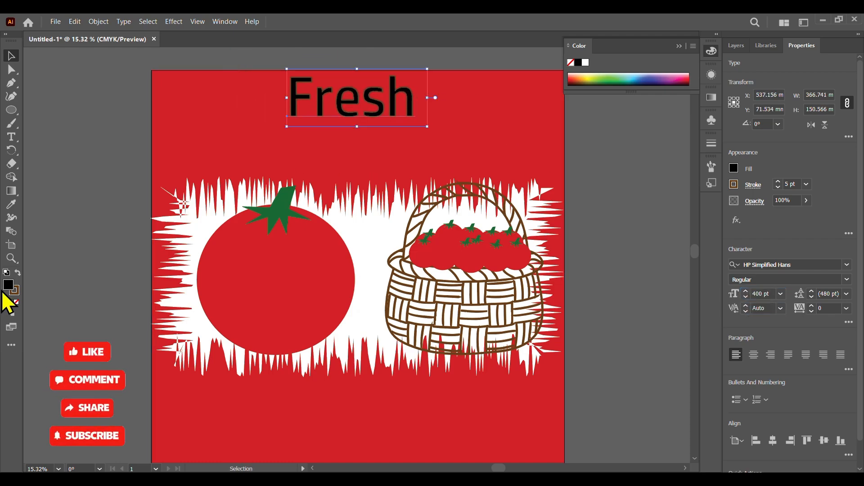
# Step: Change both the fill and the stroke of the "Fresh" heading to white
pyautogui.doubleClick(8, 286)
pyautogui.moveTo(575, 149); pyautogui.dragTo(506, 111)
pyautogui.click(805, 117)
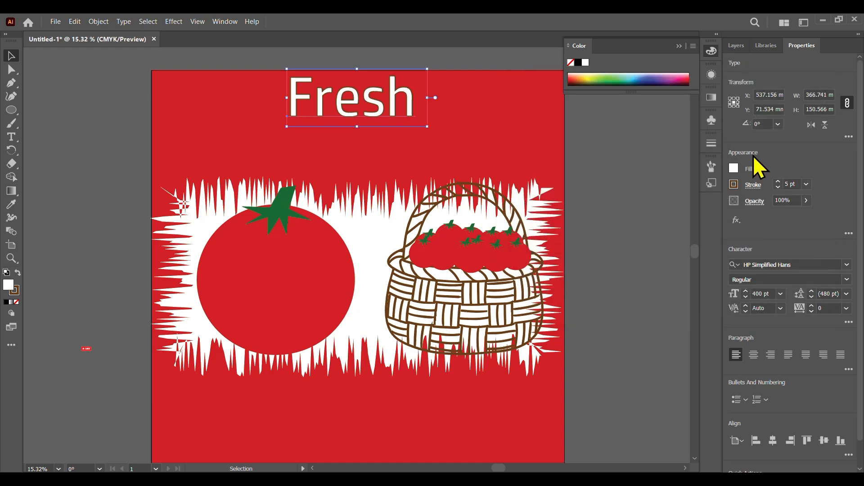
pyautogui.click(735, 184)
pyautogui.click(630, 226)
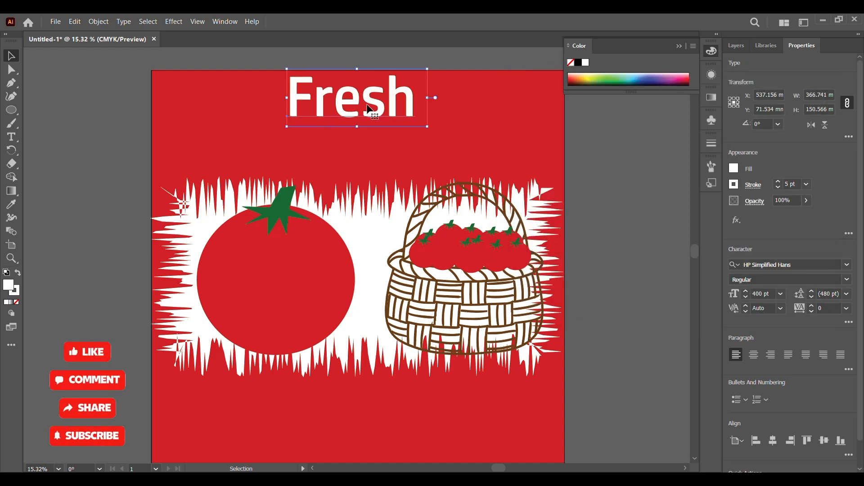
# Step: Duplicate the "Fresh" heading directly below itself and rewrite the copy as "and"
pyautogui.moveTo(395, 109); pyautogui.dragTo(398, 147)
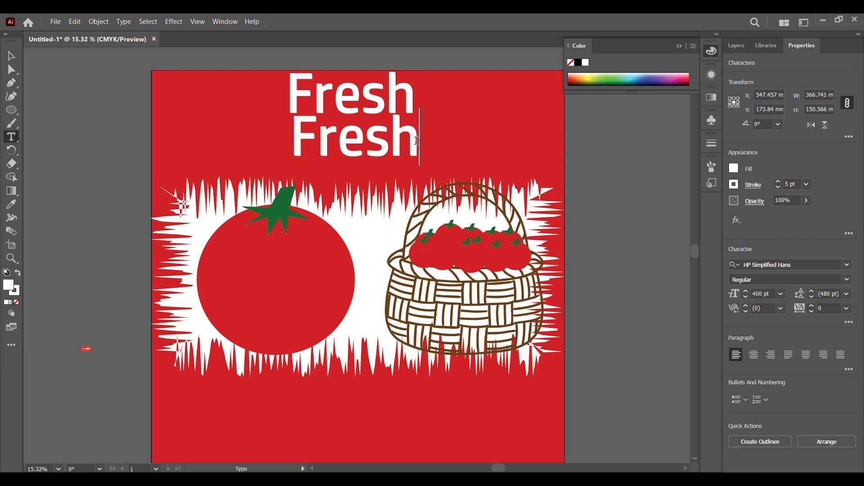
pyautogui.doubleClick(413, 139)
pyautogui.write('and')
pyautogui.click(11, 56)
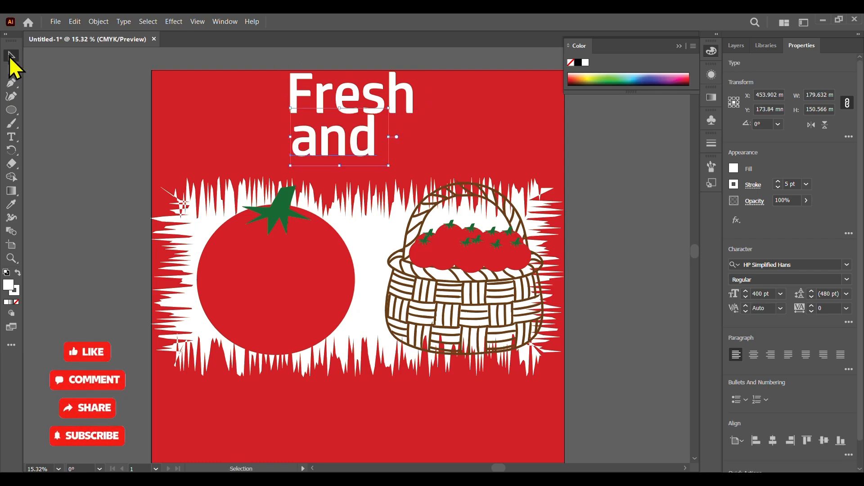
# Step: Set the "and" text to 200 pt and place it centrally just beneath "Fresh"
pyautogui.click(765, 293)
pyautogui.write('200')
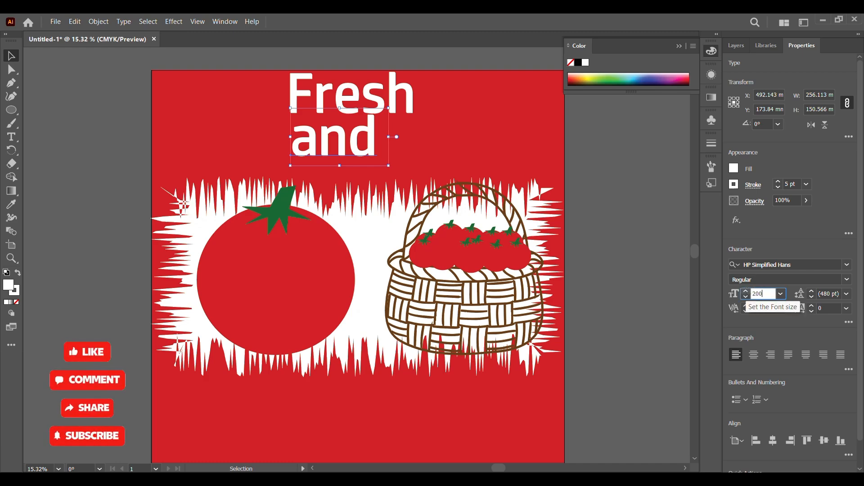
pyautogui.press('Return')
pyautogui.moveTo(320, 154); pyautogui.dragTo(359, 138)
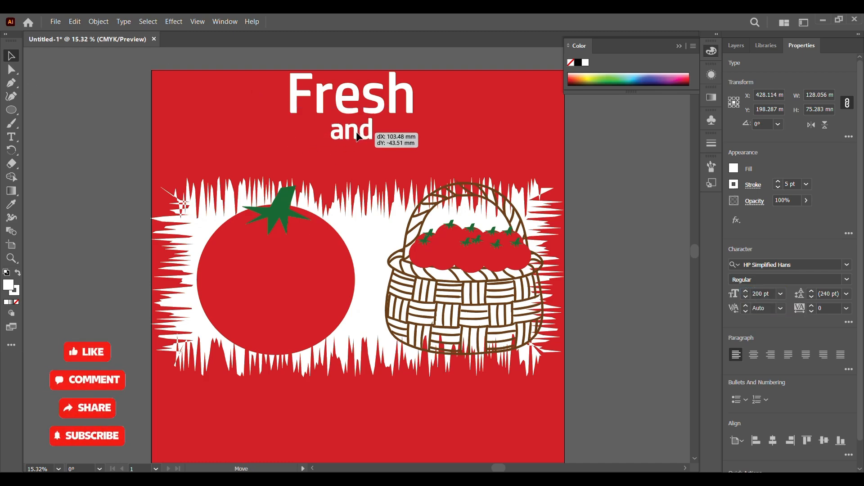
pyautogui.click(608, 136)
# Step: Duplicate the "Fresh" heading below "and" and rewrite the copy as "Organic"
pyautogui.moveTo(396, 93); pyautogui.dragTo(395, 169)
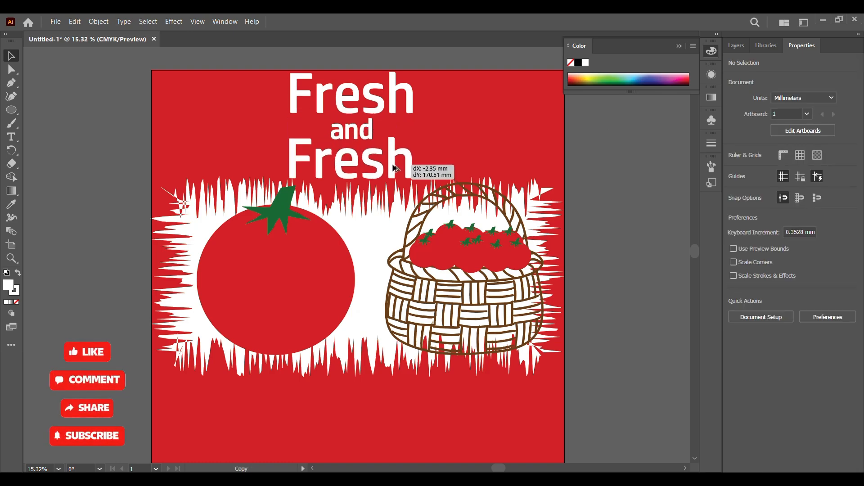
pyautogui.doubleClick(412, 171)
pyautogui.press('BackSpace')
pyautogui.press('BackSpace')
pyautogui.press('BackSpace')
pyautogui.press('BackSpace')
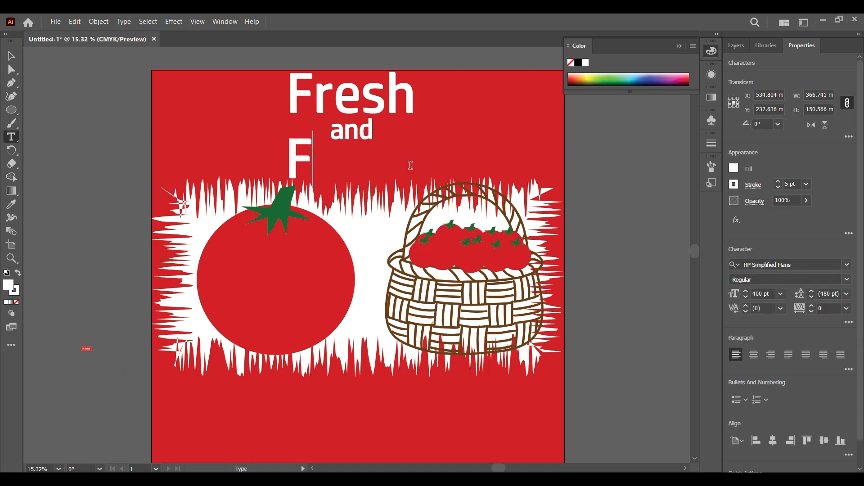
pyautogui.write('Organi')
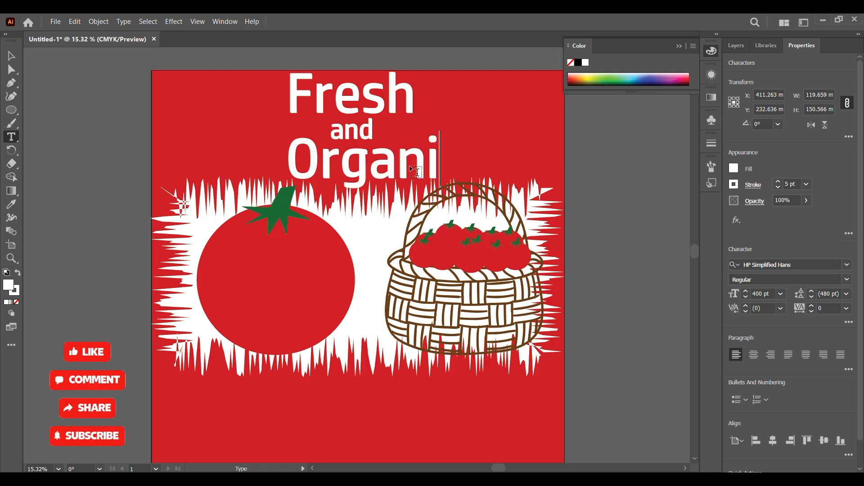
pyautogui.write('c')
pyautogui.click(11, 56)
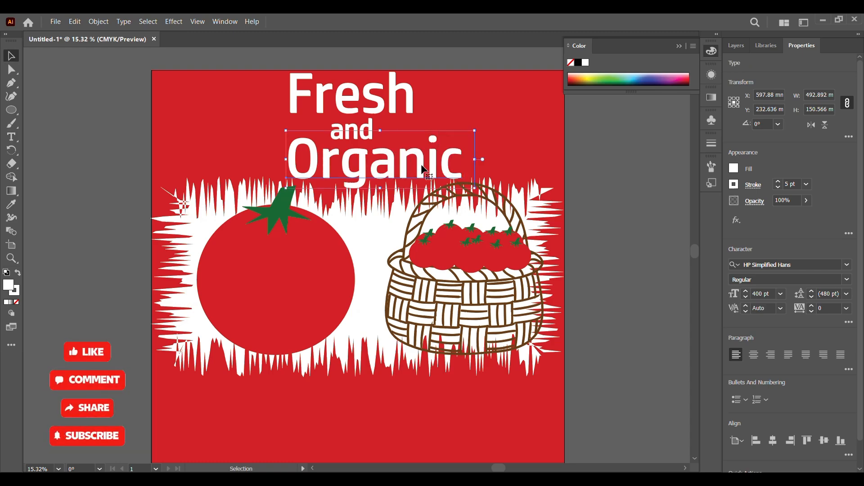
# Step: Select the "Fresh", "and" and "Organic" texts together and center-align them horizontally
pyautogui.keyDown('shift'); pyautogui.click(395, 85); pyautogui.keyUp('shift')
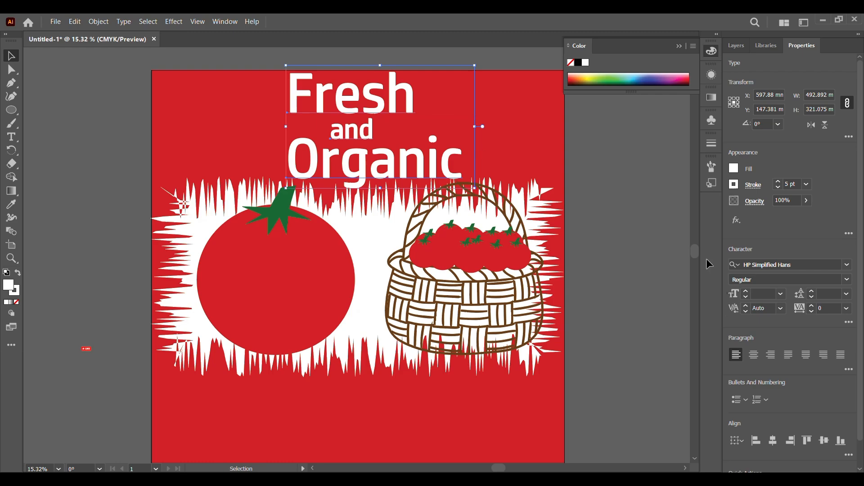
pyautogui.click(773, 441)
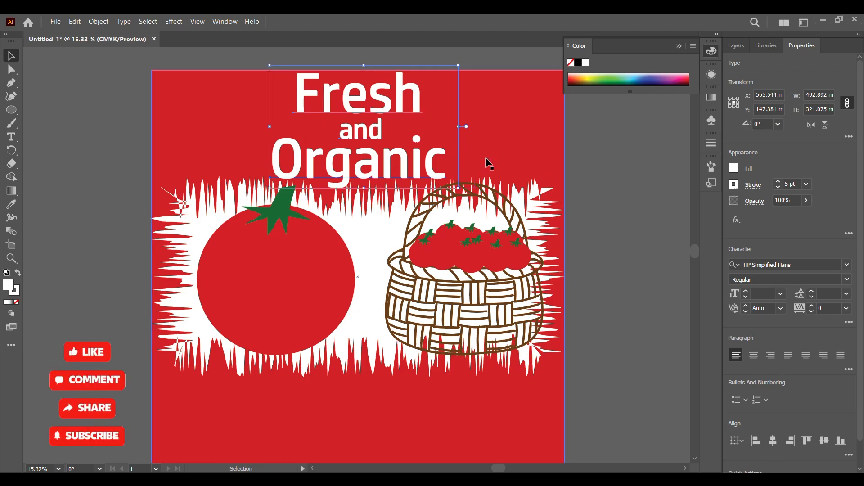
pyautogui.scroll(-5, 584, 165)
pyautogui.scroll(6, 584, 164)
pyautogui.scroll(-1, 584, 165)
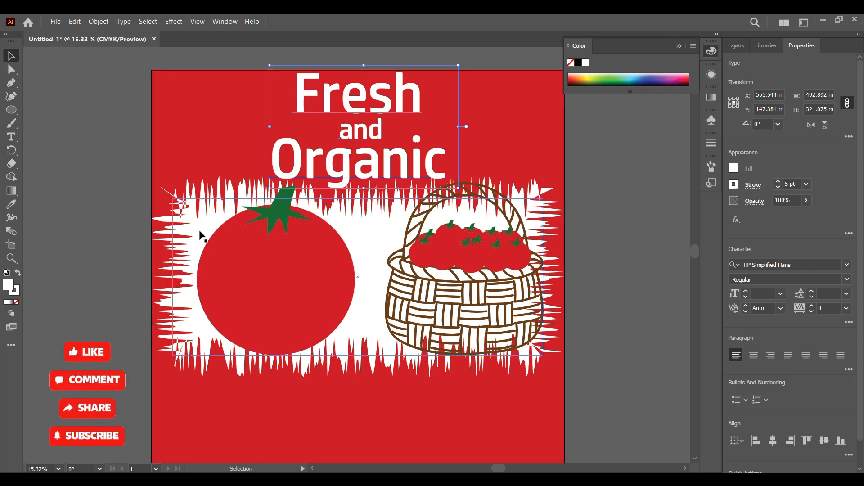
pyautogui.click(113, 176)
# Step: Duplicate "Fresh" below the white band, rewrite the copy as "In Town" and position it near the red background's lower edge
pyautogui.scroll(-3, 418, 119)
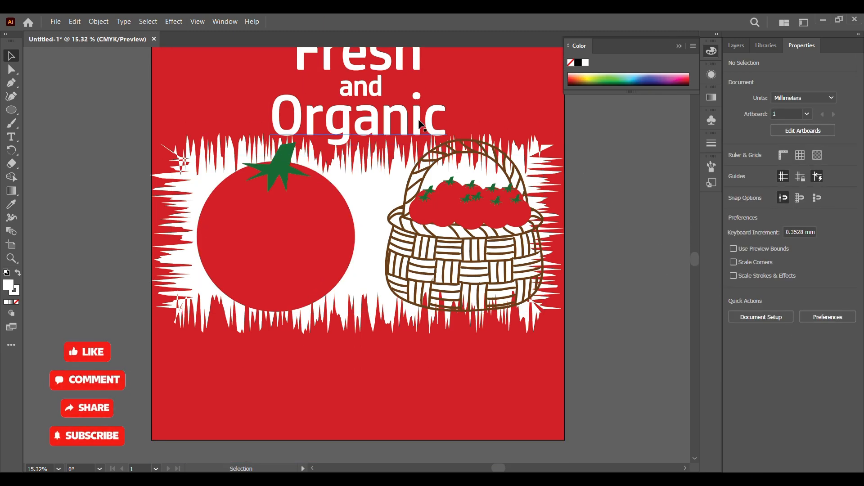
pyautogui.scroll(1, 418, 90)
pyautogui.moveTo(418, 83); pyautogui.dragTo(425, 386)
pyautogui.doubleClick(425, 386)
pyautogui.press('BackSpace')
pyautogui.press('BackSpace')
pyautogui.press('BackSpace')
pyautogui.press('BackSpace')
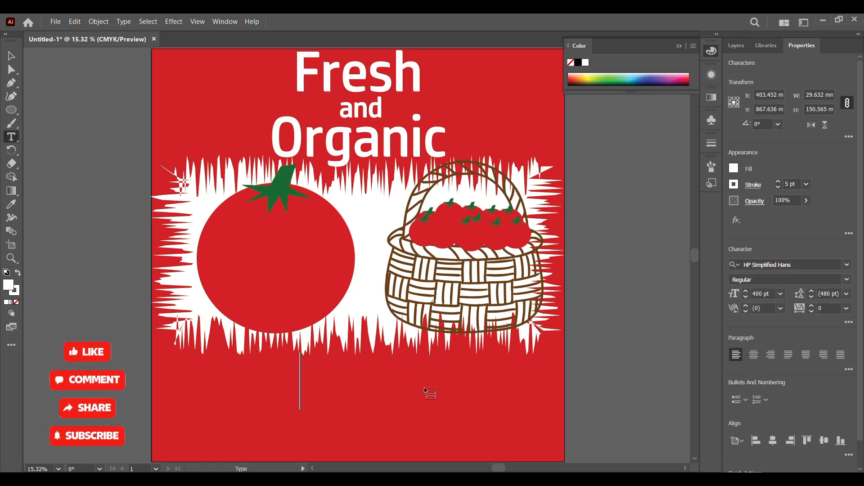
pyautogui.write('In Town')
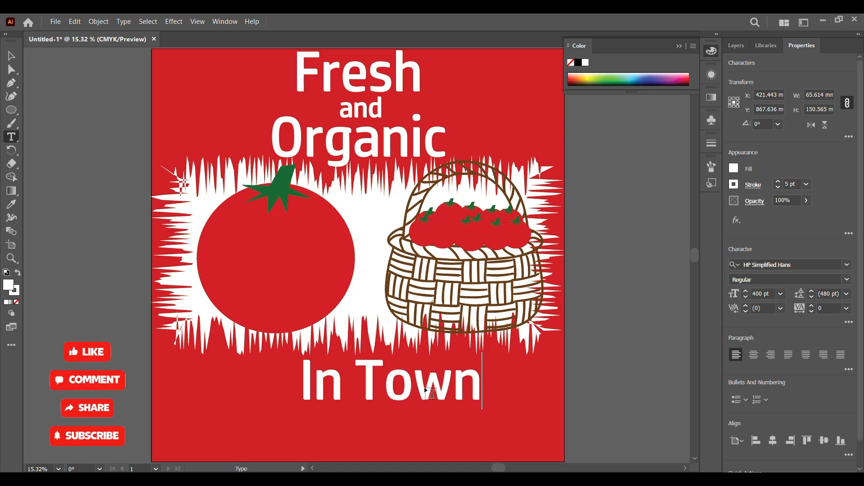
pyautogui.click(13, 58)
pyautogui.moveTo(425, 400); pyautogui.dragTo(411, 443)
pyautogui.press('space')
# Step: Duplicate "In Town" directly above itself, just under the white band, and rewrite the copy as "TOMATOS"
pyautogui.moveTo(413, 397); pyautogui.dragTo(417, 336)
pyautogui.doubleClick(451, 335)
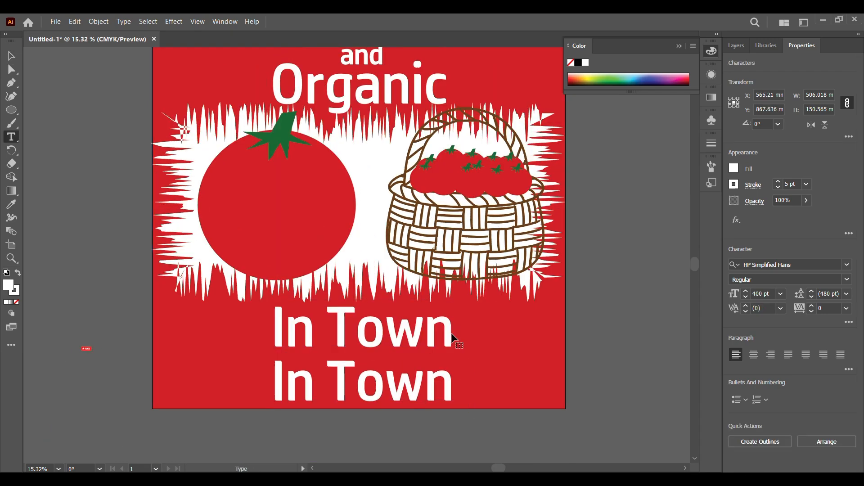
pyautogui.press('BackSpace')
pyautogui.press('BackSpace')
pyautogui.press('BackSpace')
pyautogui.press('BackSpace')
pyautogui.press('BackSpace')
pyautogui.press('BackSpace')
pyautogui.press('BackSpace')
pyautogui.write('T')
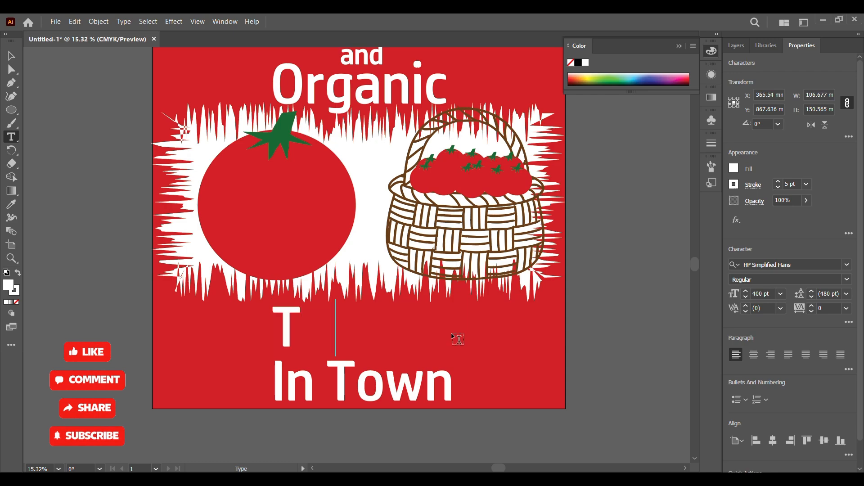
pyautogui.write('OMATOS')
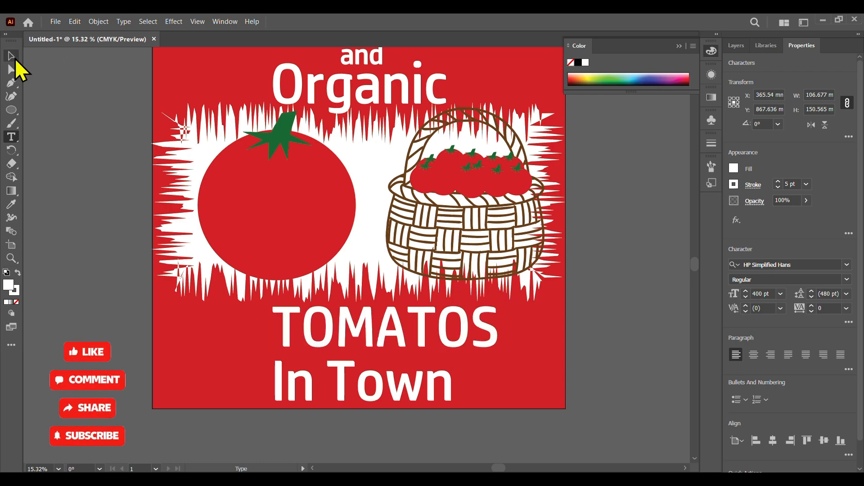
pyautogui.press('Escape')
# Step: Try to center-align all objects of the poster horizontally
pyautogui.scroll(2, 492, 369)
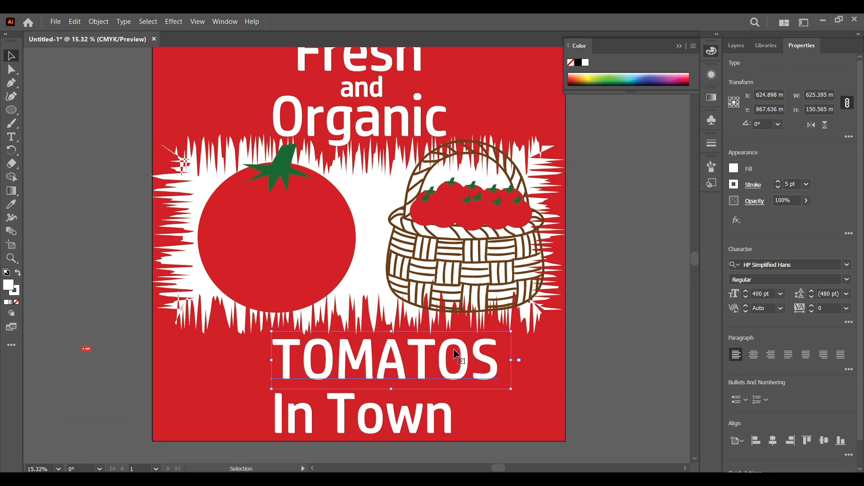
pyautogui.hotkey('ctrl', 'a')
pyautogui.click(774, 265)
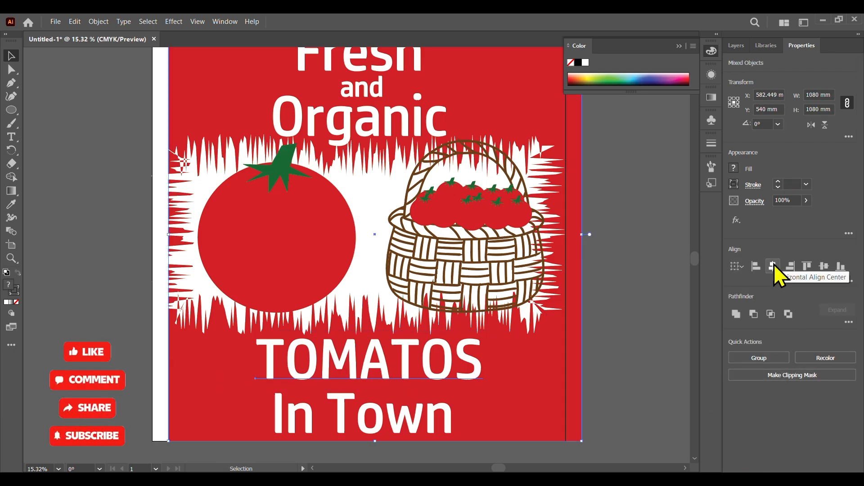
pyautogui.hotkey('ctrl', 'z')
pyautogui.click(637, 275)
# Step: Move "TOMATOS" and "In Town" toward the middle of the poster and align their horizontal centers
pyautogui.moveTo(406, 372); pyautogui.dragTo(380, 371)
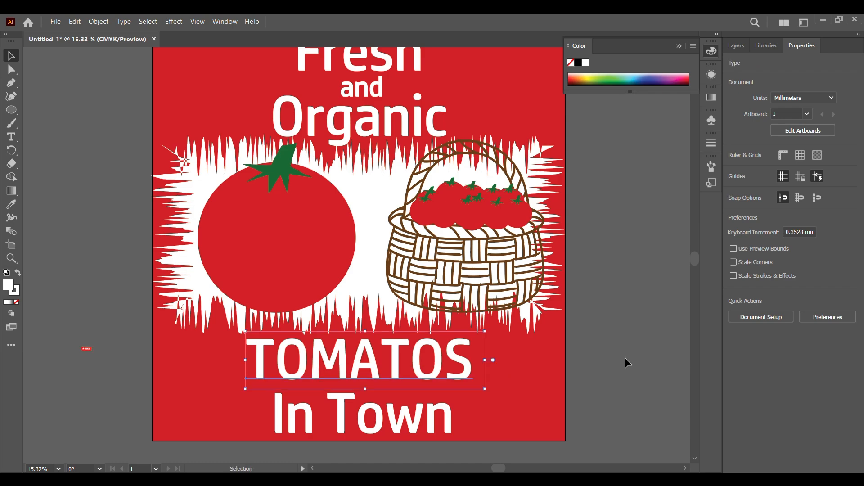
pyautogui.click(628, 361)
pyautogui.moveTo(434, 411); pyautogui.dragTo(420, 410)
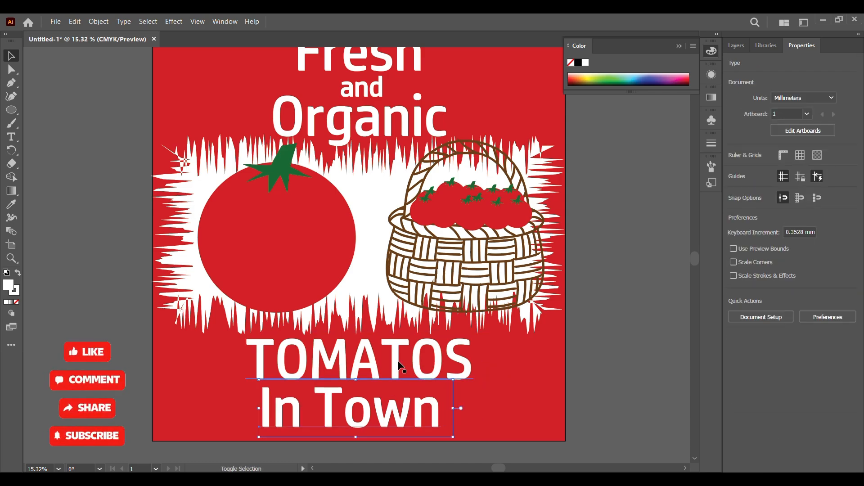
pyautogui.keyDown('shift'); pyautogui.click(400, 365); pyautogui.keyUp('shift')
pyautogui.click(772, 441)
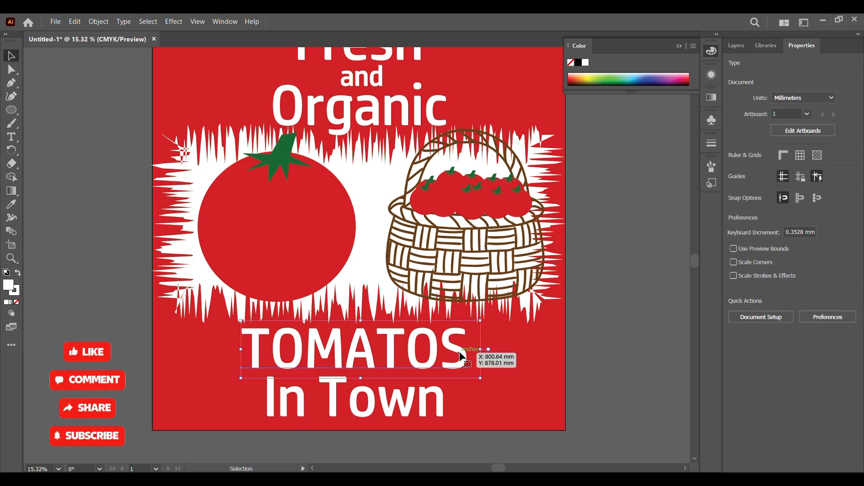
# Step: Fill the "TOMATOS" text with the large tomato stem's dark green, 186934
pyautogui.click(462, 357)
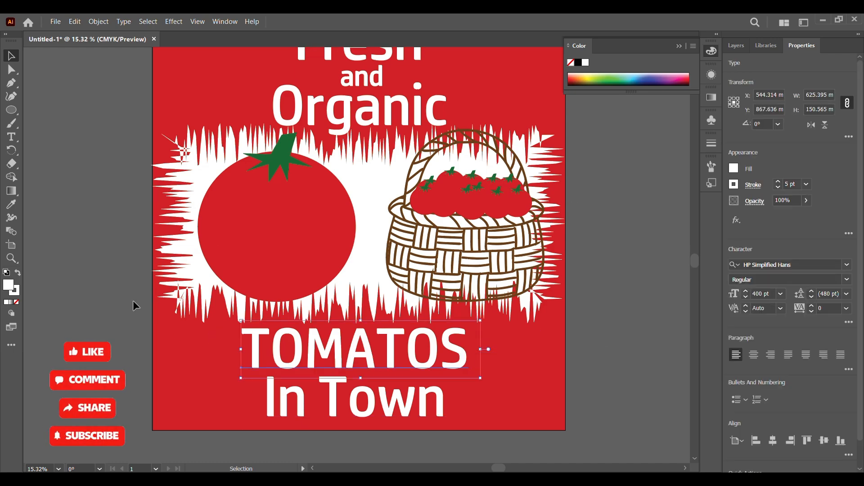
pyautogui.doubleClick(10, 287)
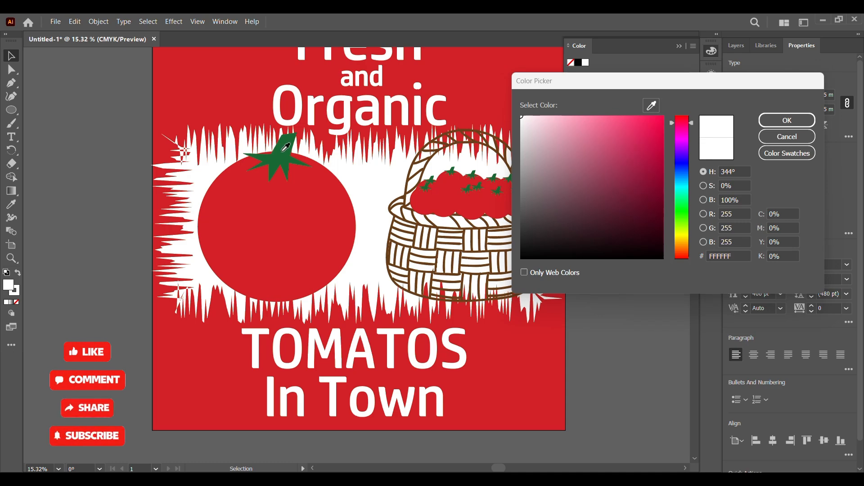
pyautogui.write('186934')
pyautogui.click(796, 118)
# Step: Recolor the stroke of the "TOMATOS" text to match the dark green of the tomato stem
pyautogui.click(734, 184)
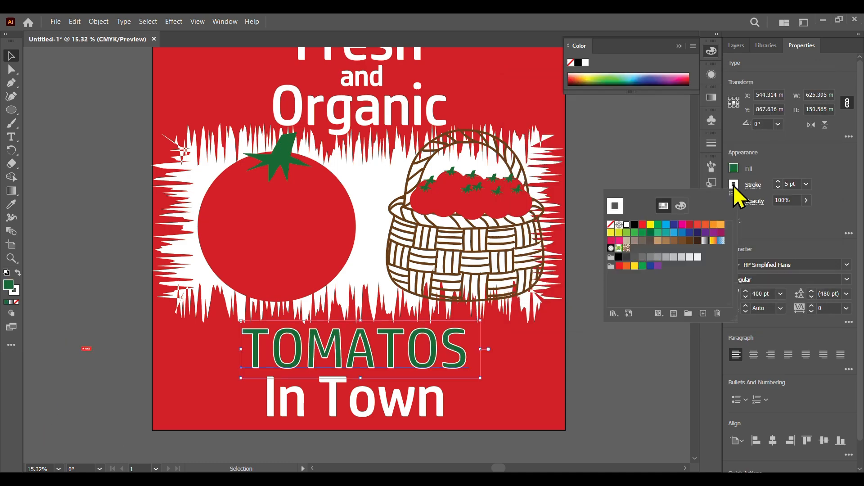
pyautogui.click(658, 227)
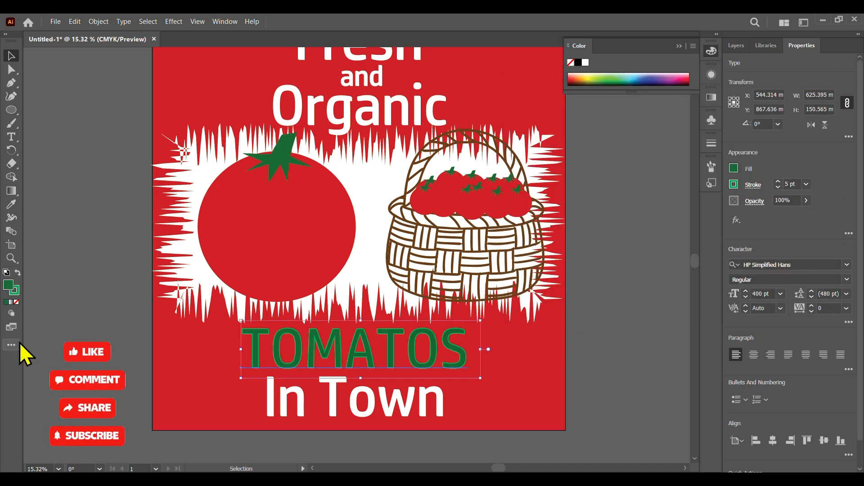
pyautogui.doubleClick(14, 291)
pyautogui.click(652, 106)
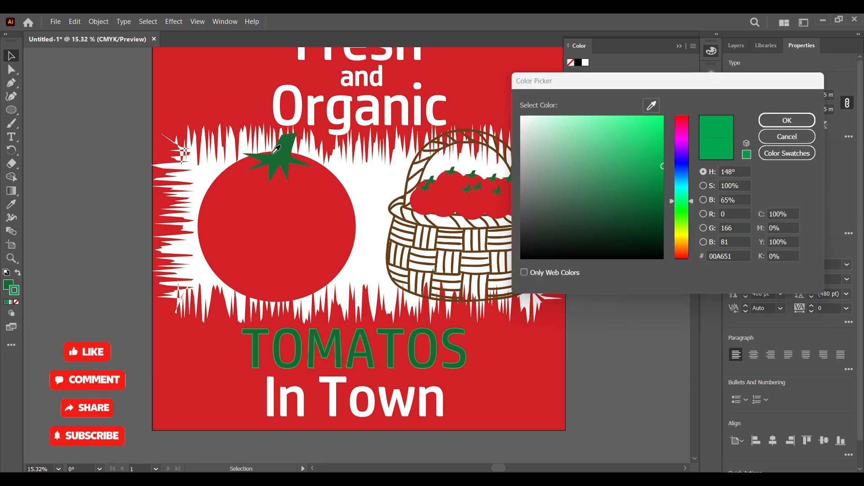
pyautogui.click(797, 124)
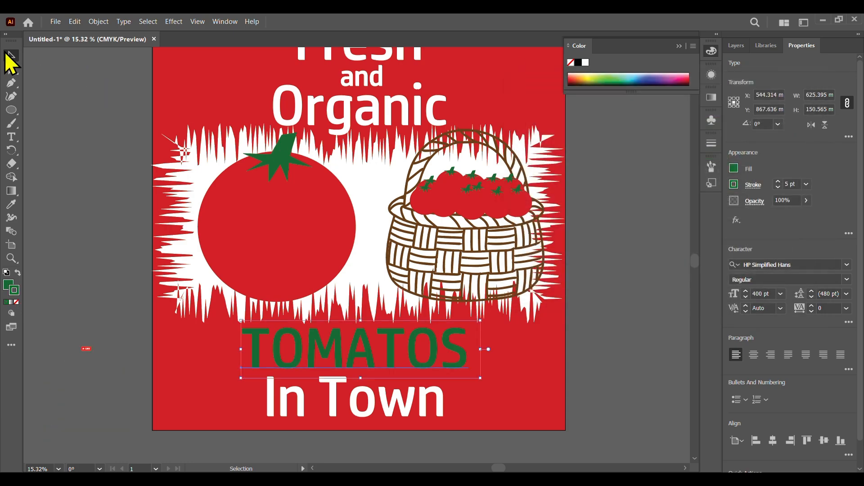
pyautogui.click(45, 143)
# Step: Scale down "TOMATOS" and "In Town" together and reposition them centrally below the white band
pyautogui.click(393, 364)
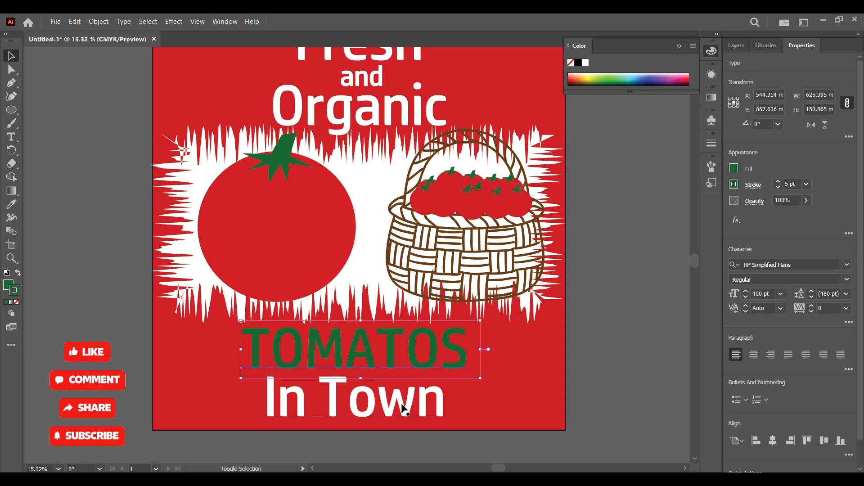
pyautogui.keyDown('shift'); pyautogui.click(406, 410); pyautogui.keyUp('shift')
pyautogui.moveTo(481, 321); pyautogui.dragTo(450, 335)
pyautogui.moveTo(381, 417); pyautogui.dragTo(408, 400)
pyautogui.moveTo(471, 321); pyautogui.dragTo(458, 328)
pyautogui.moveTo(395, 397); pyautogui.dragTo(403, 391)
pyautogui.click(635, 293)
pyautogui.scroll(2, 635, 292)
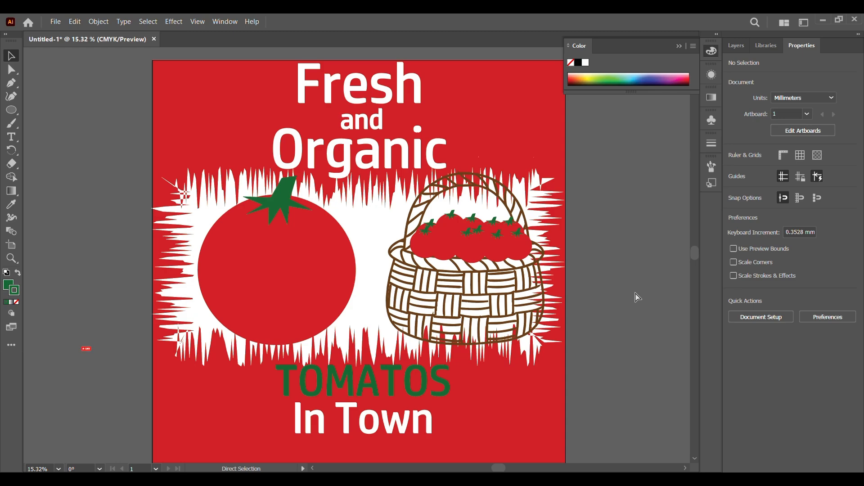
pyautogui.scroll(-1, 637, 296)
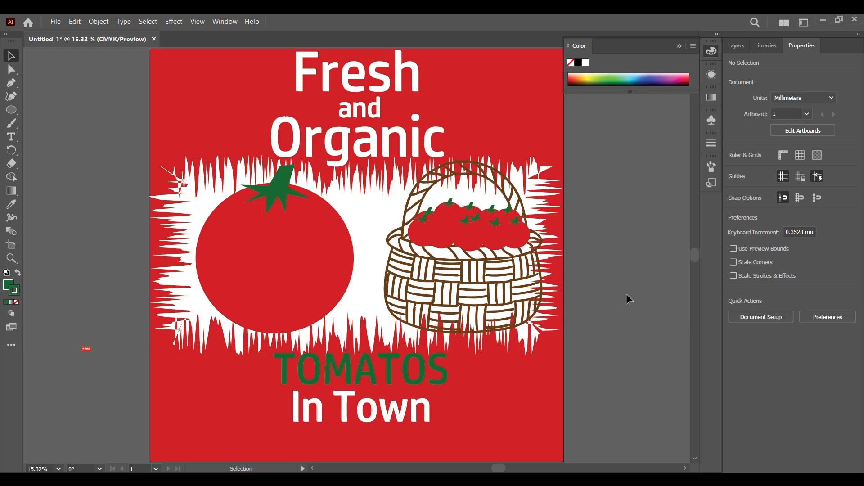
# Step: Draw a full-height rectangle about 568 mm wide and 1080 mm high over the poster's left part
pyautogui.press('m')
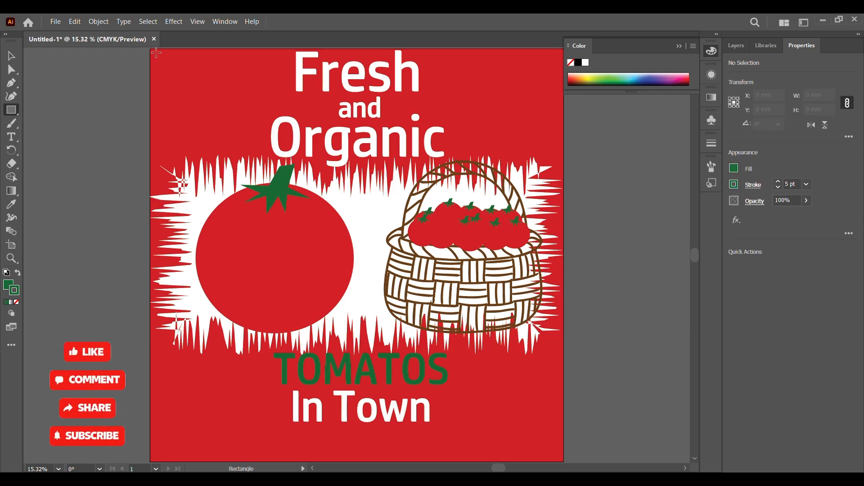
pyautogui.moveTo(151, 49); pyautogui.dragTo(325, 431)
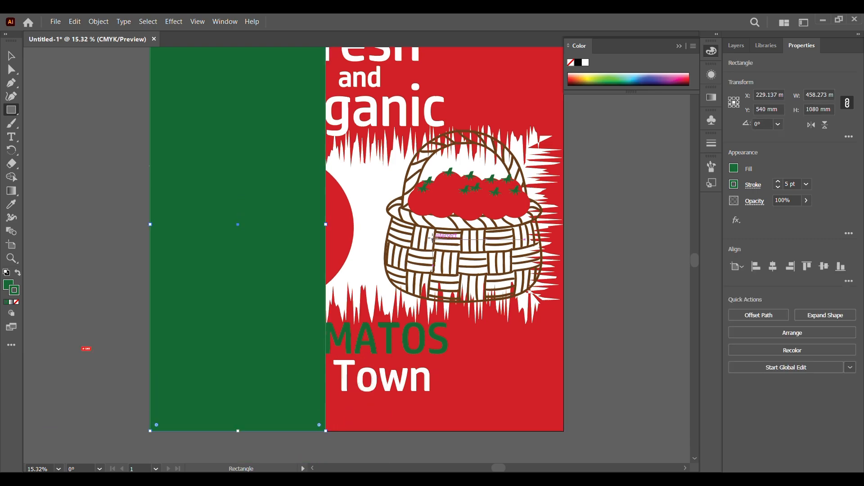
pyautogui.moveTo(326, 224); pyautogui.dragTo(368, 228)
pyautogui.click(12, 56)
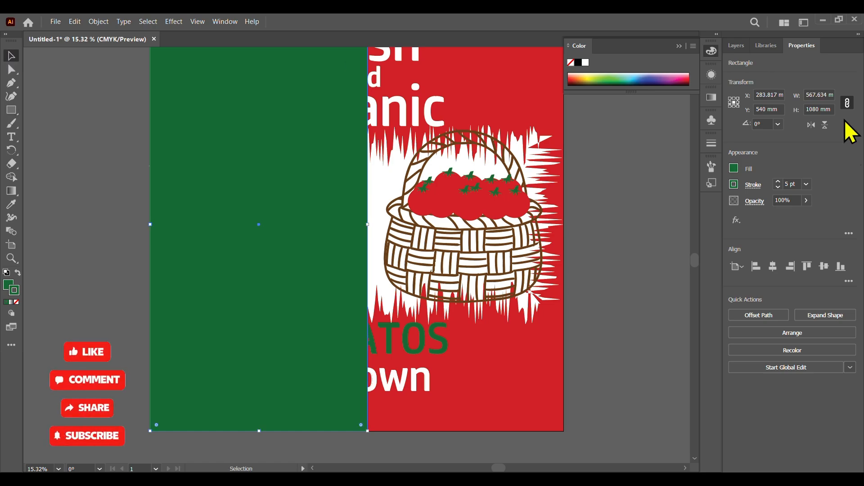
# Step: Set the green rectangle's opacity to 50% and place it directly above the red background, beneath the white band
pyautogui.click(806, 200)
pyautogui.moveTo(804, 214); pyautogui.dragTo(785, 214)
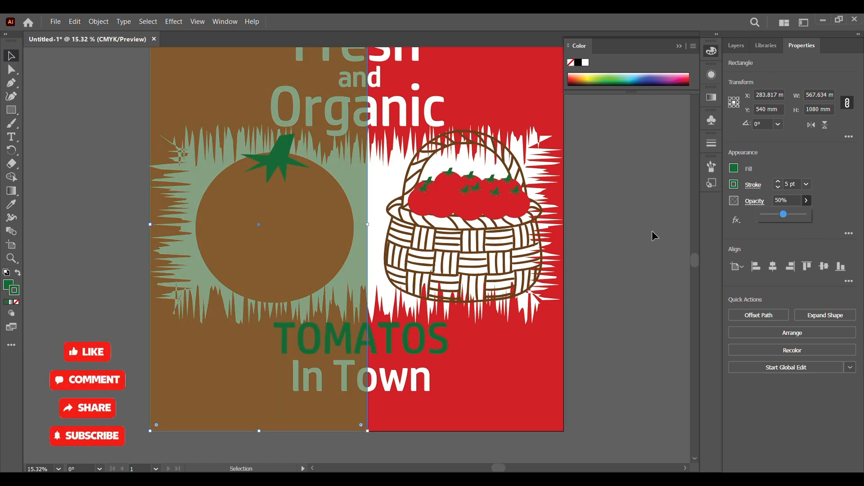
pyautogui.click(736, 46)
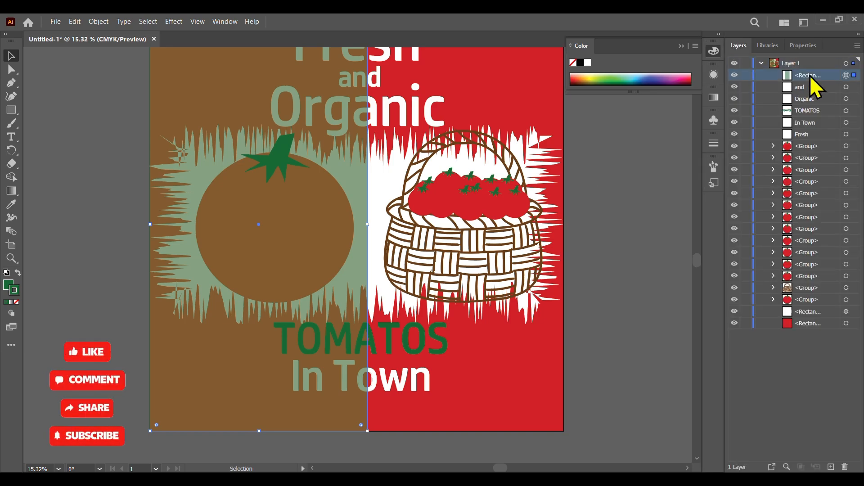
pyautogui.moveTo(810, 75); pyautogui.dragTo(818, 317)
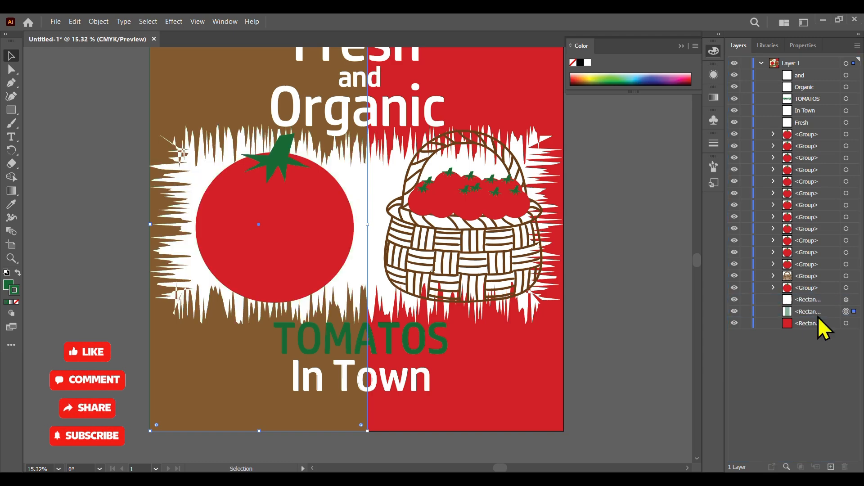
# Step: Fill the semi-transparent rectangle with dark red, 471010
pyautogui.doubleClick(9, 287)
pyautogui.click(521, 120)
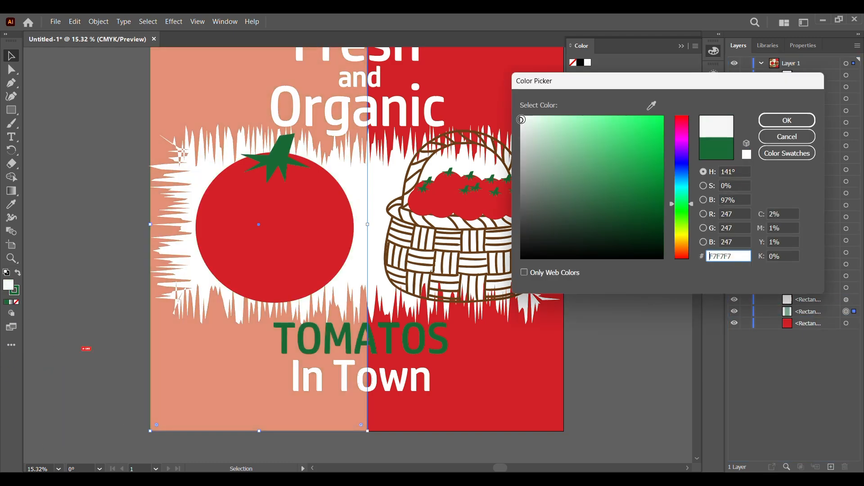
pyautogui.moveTo(521, 119)
pyautogui.mouseDown()
pyautogui.moveTo(565, 122)
pyautogui.moveTo(487, 118)
pyautogui.moveTo(518, 188)
pyautogui.moveTo(521, 237)
pyautogui.mouseUp()
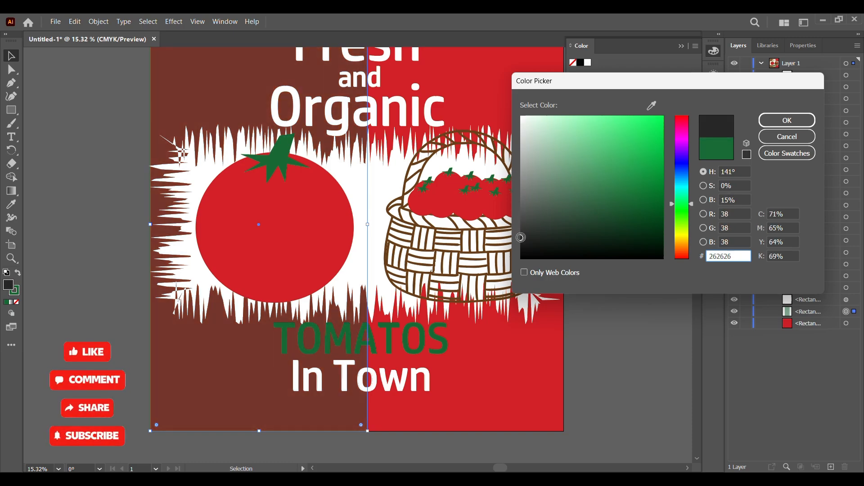
pyautogui.click(681, 117)
pyautogui.moveTo(657, 161); pyautogui.dragTo(658, 212)
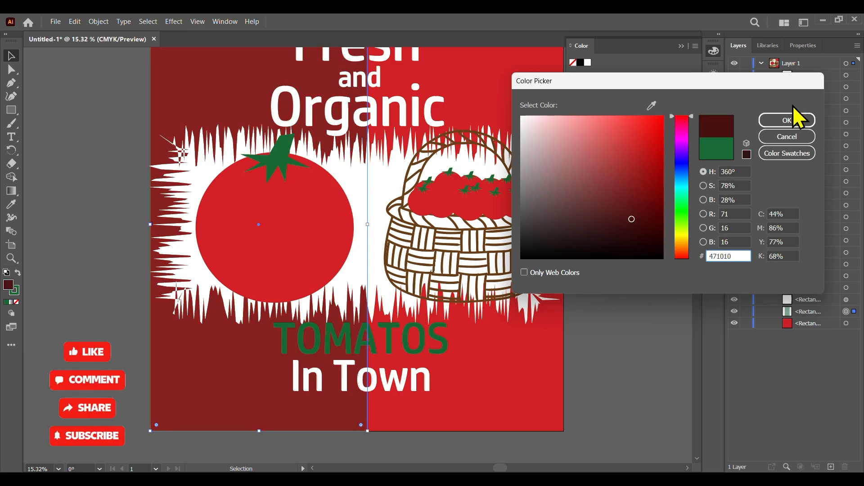
pyautogui.click(787, 121)
pyautogui.click(704, 43)
pyautogui.scroll(2, 650, 178)
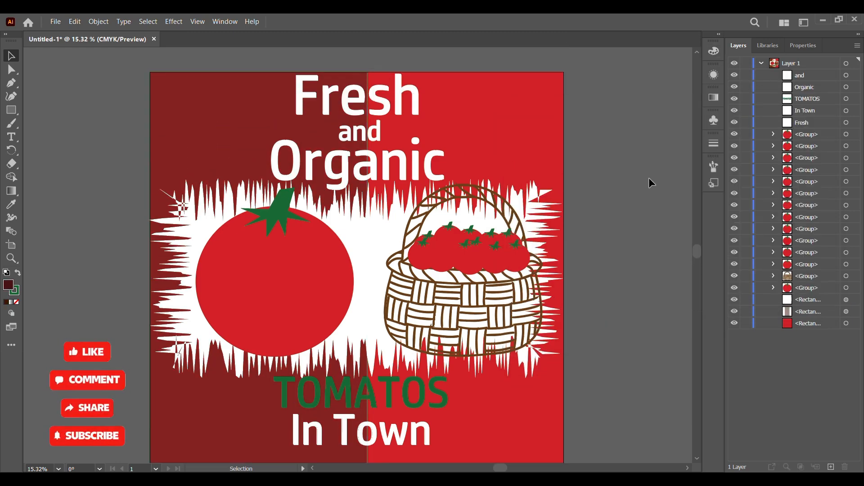
pyautogui.scroll(-1, 651, 183)
pyautogui.click(228, 128)
pyautogui.click(14, 298)
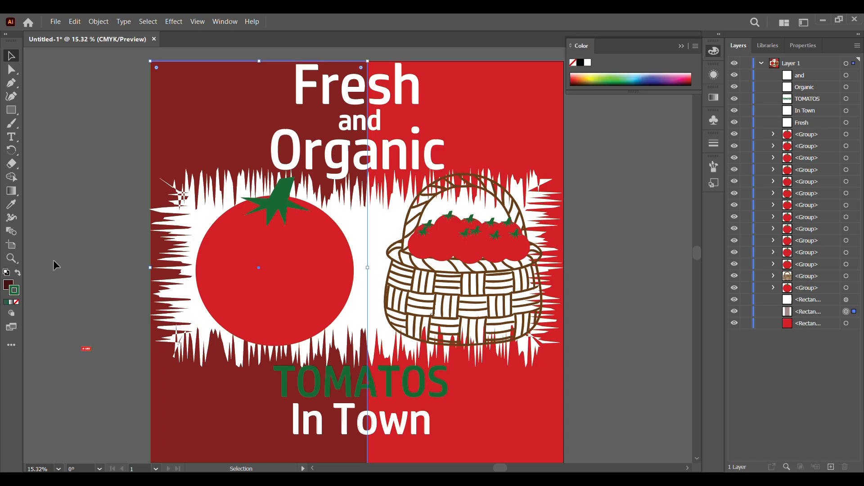
pyautogui.click(511, 108)
pyautogui.click(82, 180)
pyautogui.scroll(-2, 83, 178)
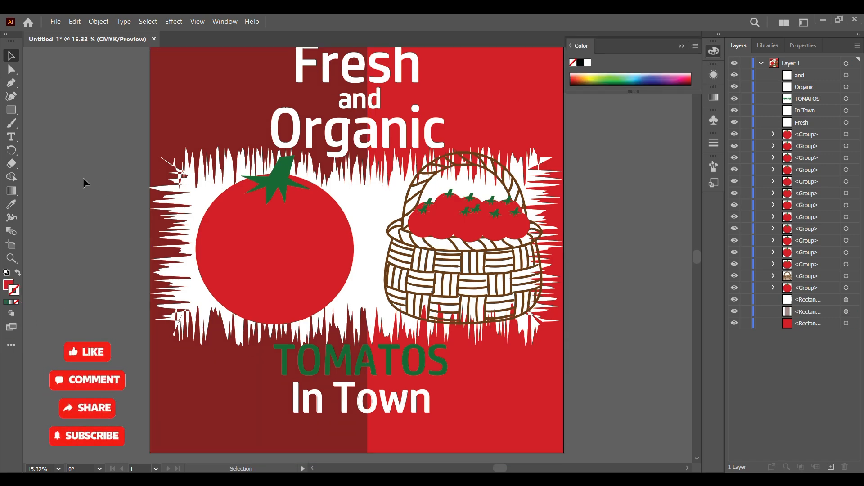
pyautogui.scroll(1, 83, 177)
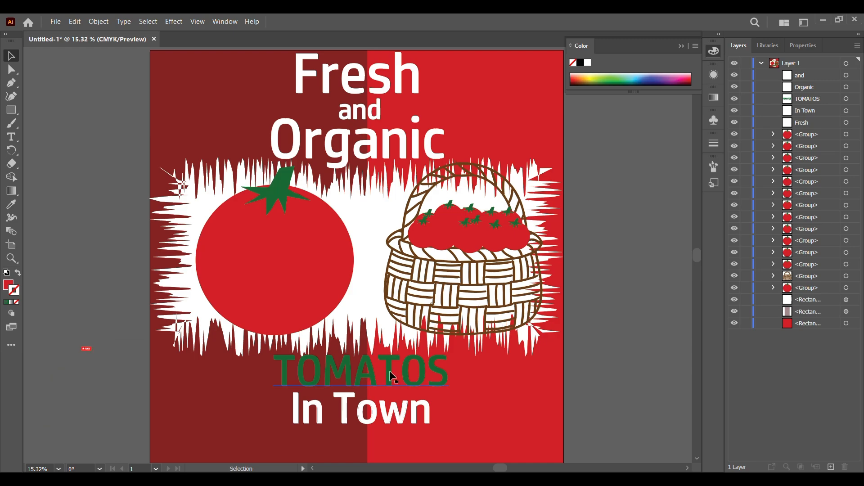
pyautogui.scroll(1, 390, 371)
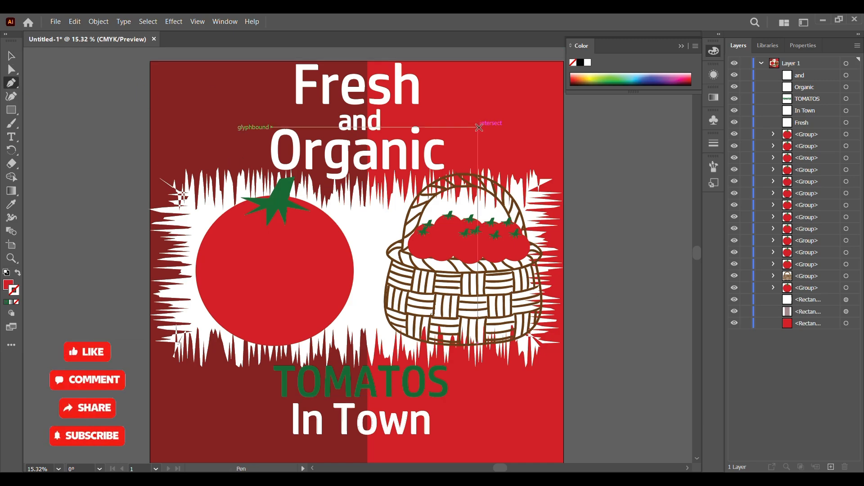
# Step: Draw a closed curved arrow with the Pen tool, rising from the basket handle's right side and pointing up and left
pyautogui.scroll(2, 479, 127)
pyautogui.scroll(-5, 487, 194)
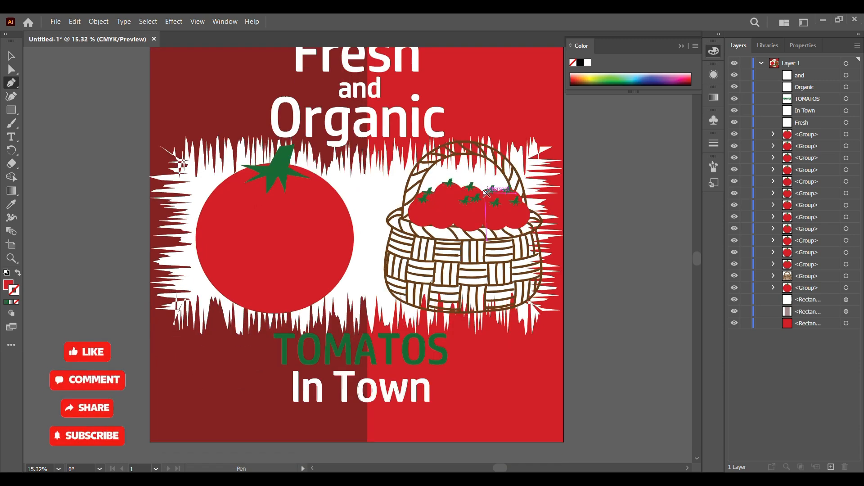
pyautogui.scroll(5, 488, 193)
pyautogui.click(518, 211)
pyautogui.moveTo(506, 161); pyautogui.dragTo(480, 156)
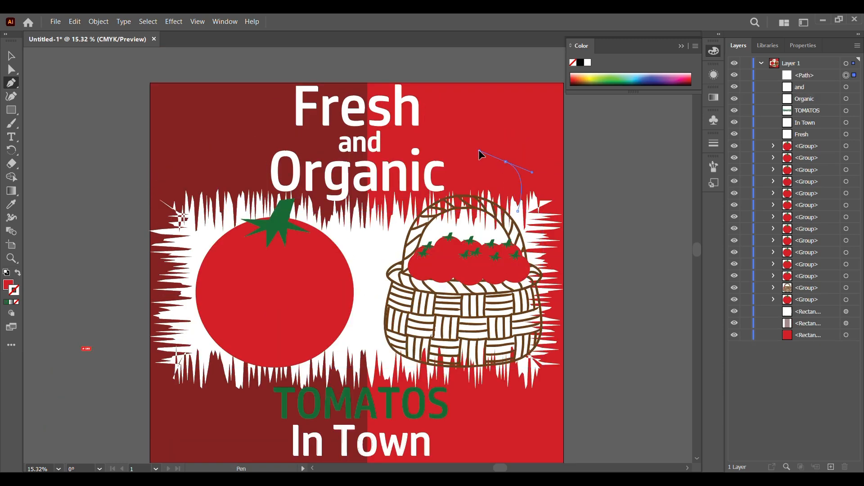
pyautogui.click(506, 161)
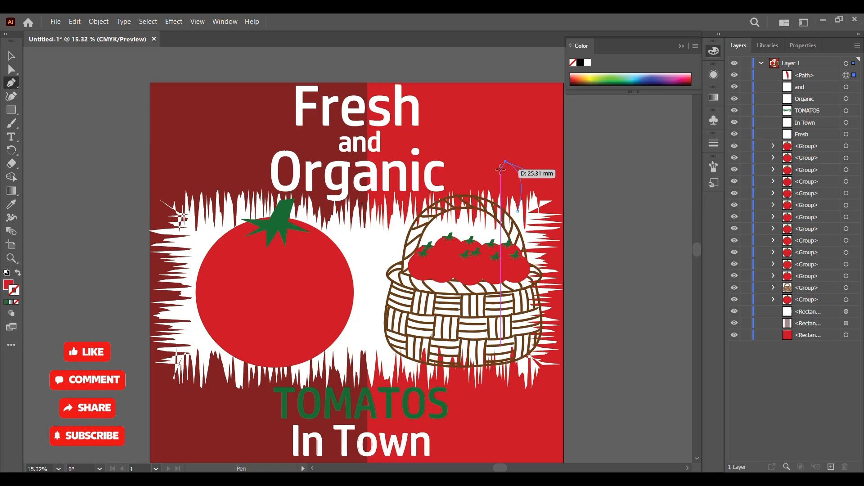
pyautogui.click(500, 169)
pyautogui.scroll(3, 502, 160)
pyautogui.click(495, 151)
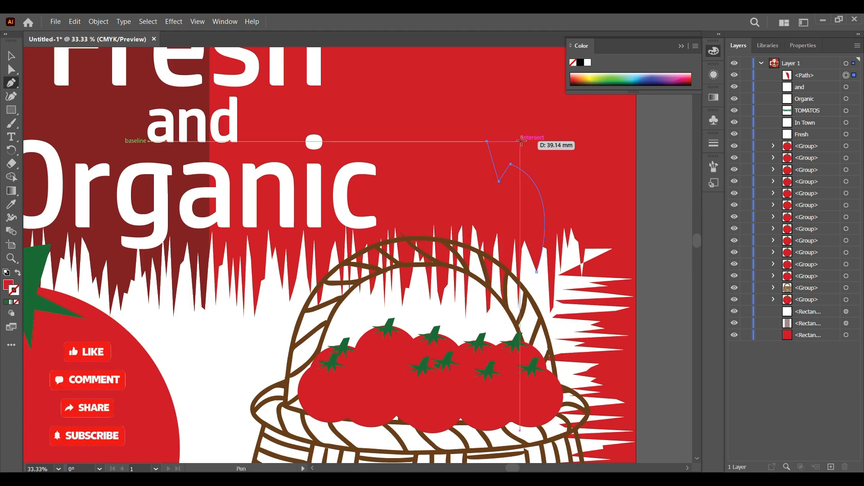
pyautogui.click(525, 135)
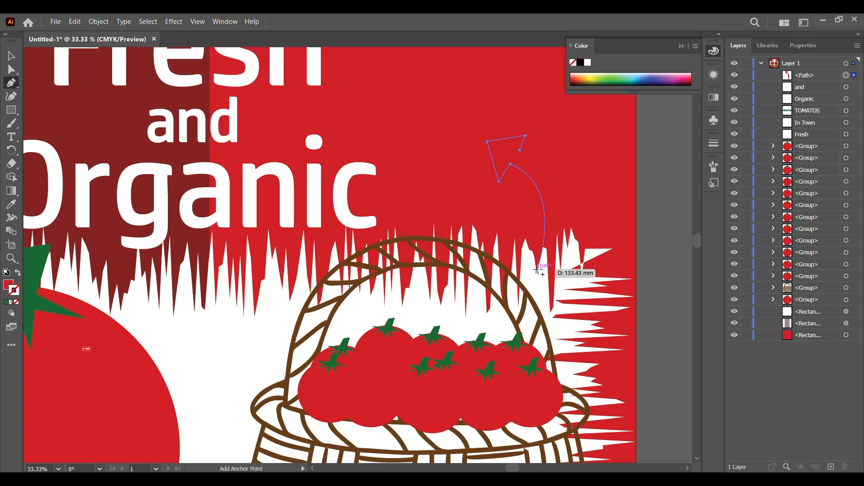
pyautogui.moveTo(536, 271); pyautogui.dragTo(484, 343)
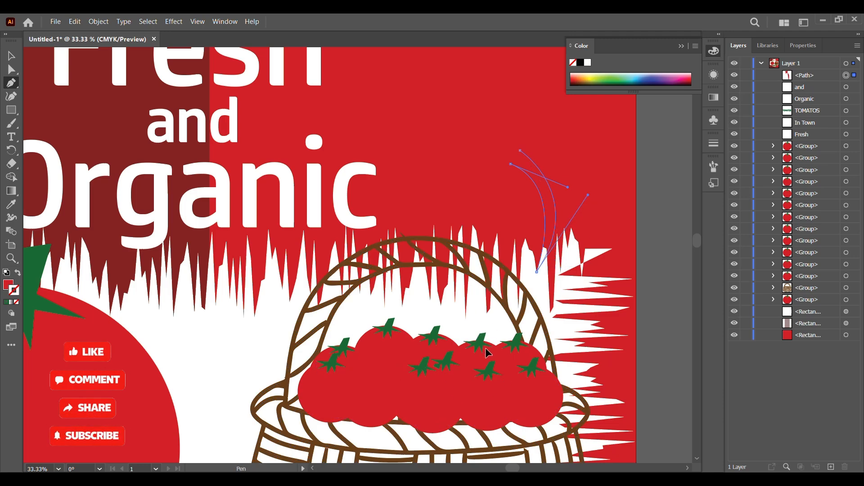
# Step: Fill the curved arrow above the basket with black and deselect it
pyautogui.doubleClick(7, 287)
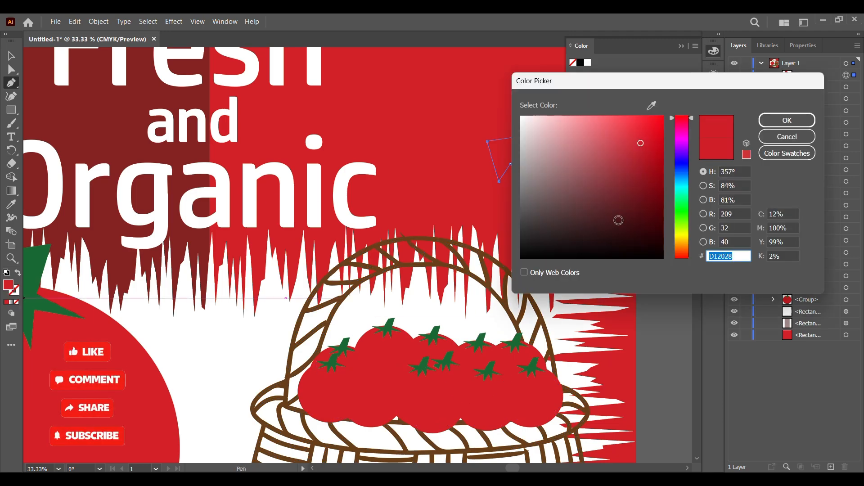
pyautogui.click(770, 125)
pyautogui.click(11, 56)
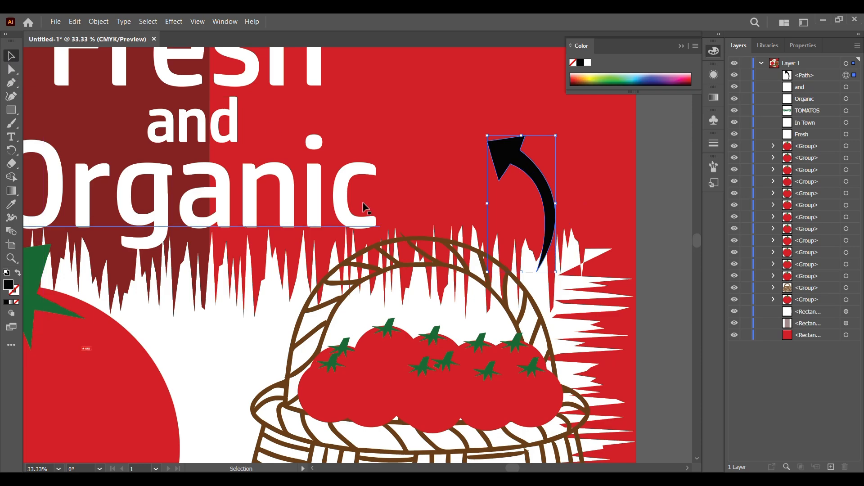
pyautogui.hotkey('ctrl', '-')
pyautogui.hotkey('ctrl', '-')
pyautogui.click(584, 230)
pyautogui.scroll(1, 583, 229)
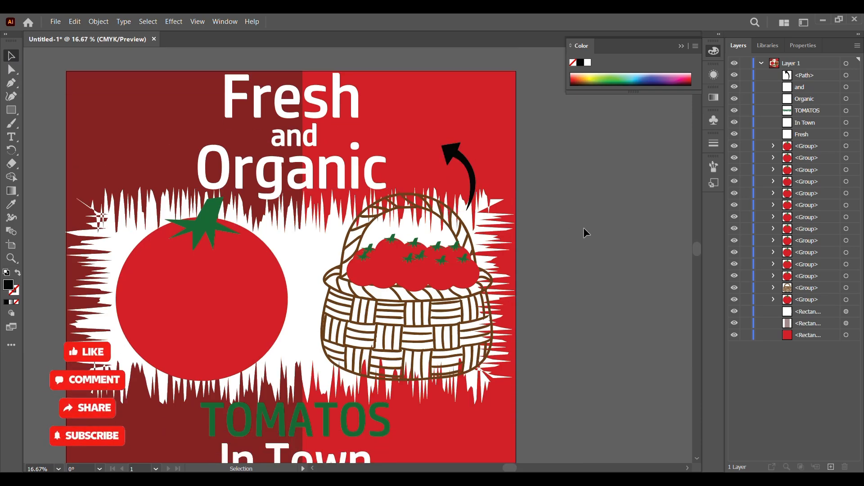
# Step: Duplicate the large tomato onto the empty area right of the artboard and ungroup the copy
pyautogui.moveTo(176, 316); pyautogui.dragTo(582, 224)
pyautogui.hscroll(2, 572, 157)
pyautogui.scroll(1, 572, 158)
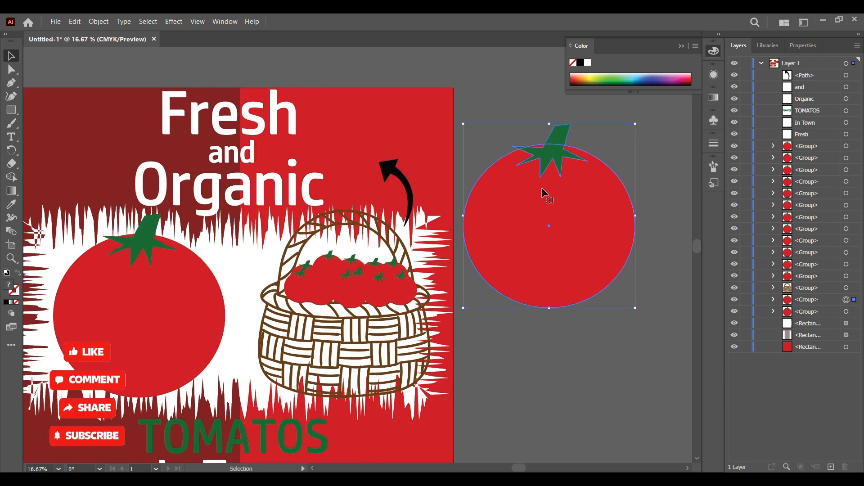
pyautogui.rightClick(571, 223)
pyautogui.click(594, 357)
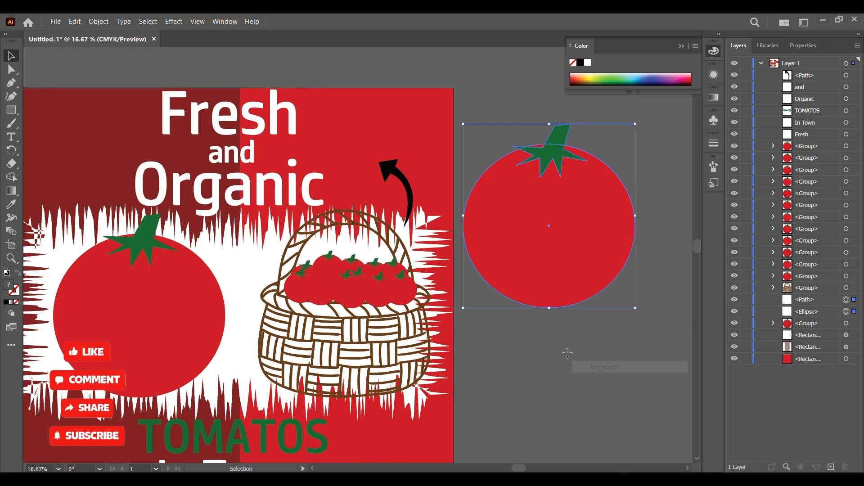
# Step: Fill the copied tomato's round body with white and lower its opacity to 48%
pyautogui.doubleClick(9, 287)
pyautogui.click(519, 117)
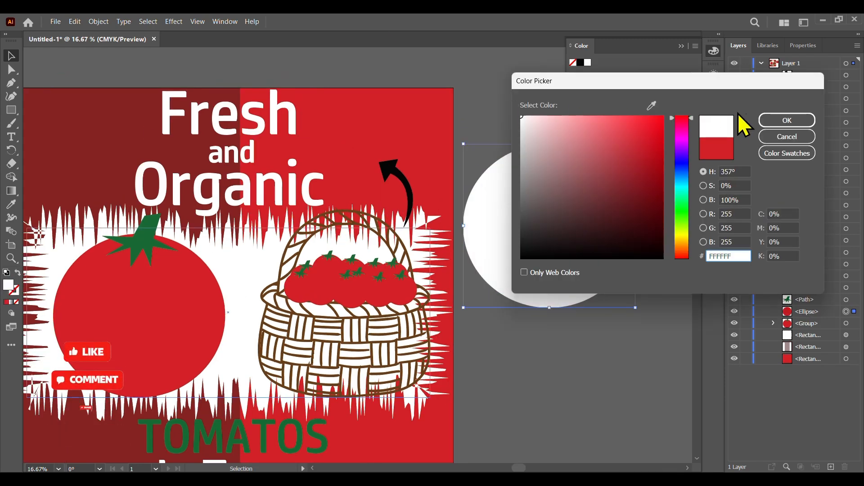
pyautogui.click(778, 121)
pyautogui.click(806, 46)
pyautogui.click(806, 201)
pyautogui.moveTo(806, 214); pyautogui.dragTo(783, 215)
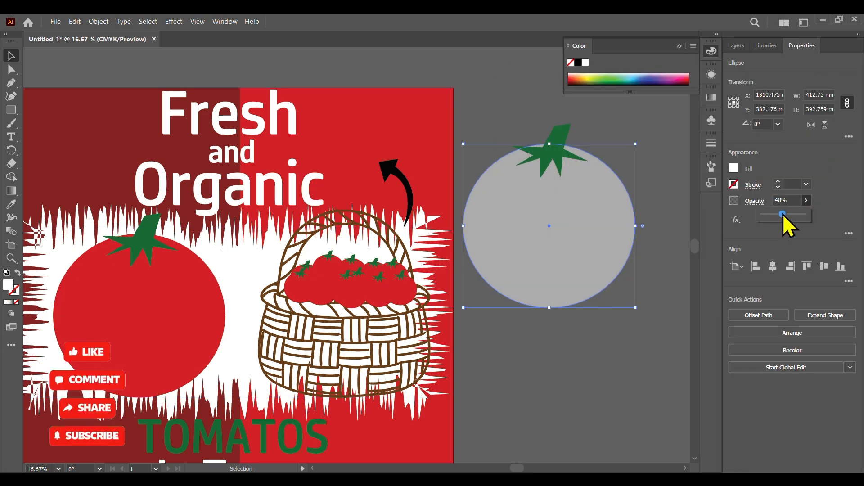
# Step: Group the copied tomato's stem and body, scale it to about 167 mm wide, and place it at the arrow's tip
pyautogui.click(557, 133)
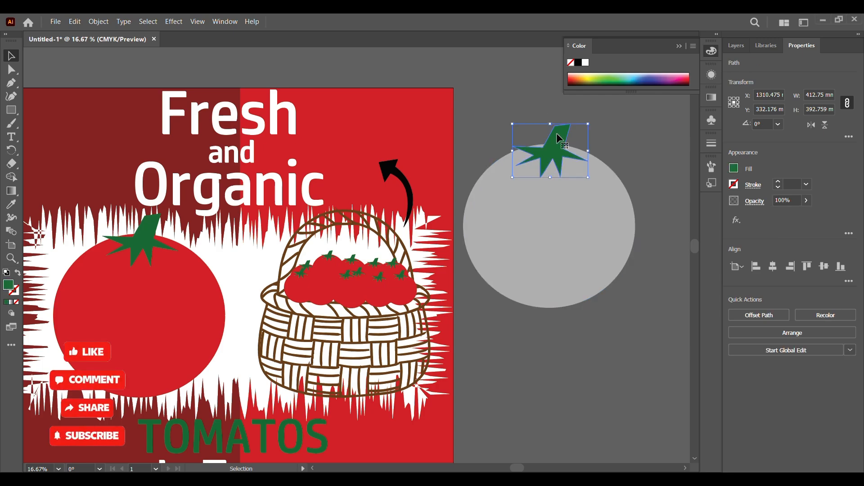
pyautogui.rightClick(566, 210)
pyautogui.click(595, 311)
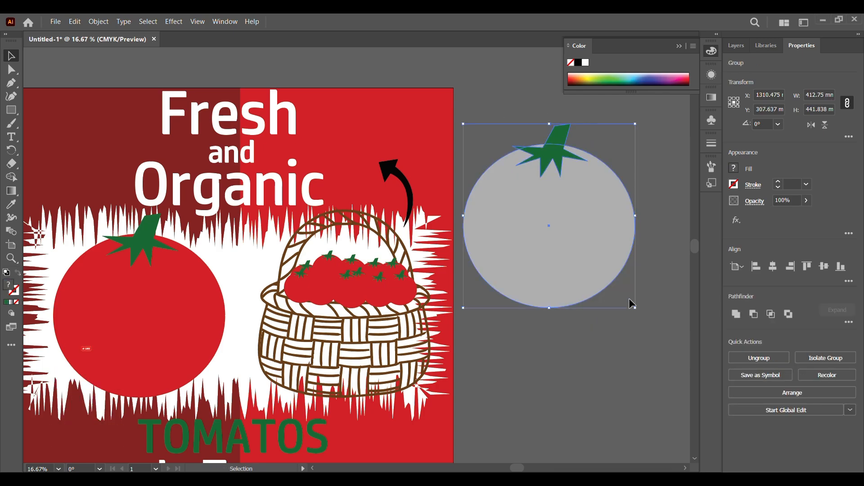
pyautogui.moveTo(636, 308); pyautogui.dragTo(368, 163)
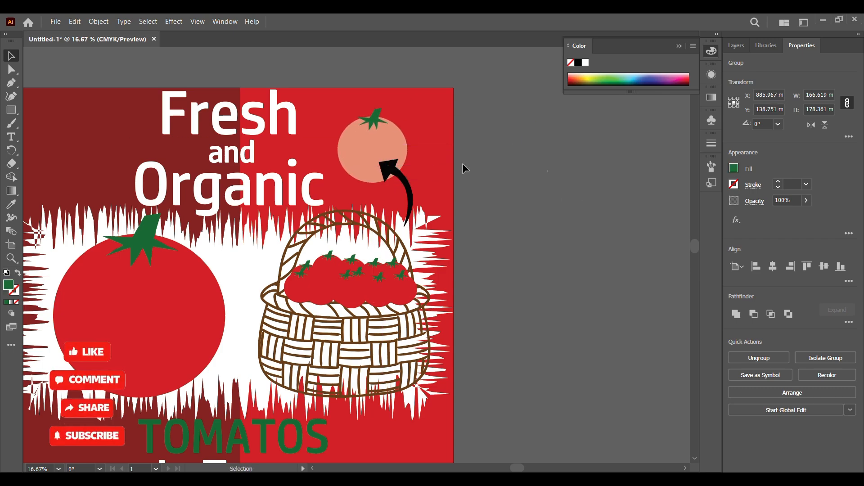
pyautogui.click(463, 163)
# Step: Add the text "1 KG" over the small pale tomato
pyautogui.press('t')
pyautogui.scroll(4, 342, 155)
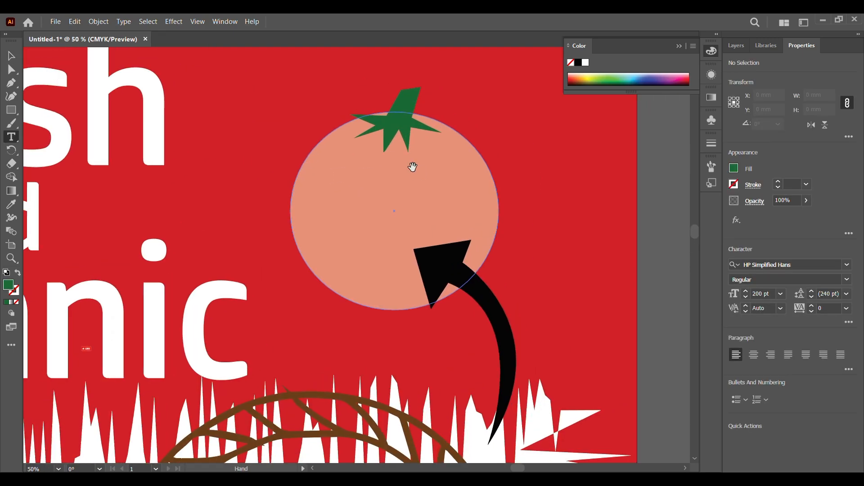
pyautogui.click(378, 187)
pyautogui.press('BackSpace')
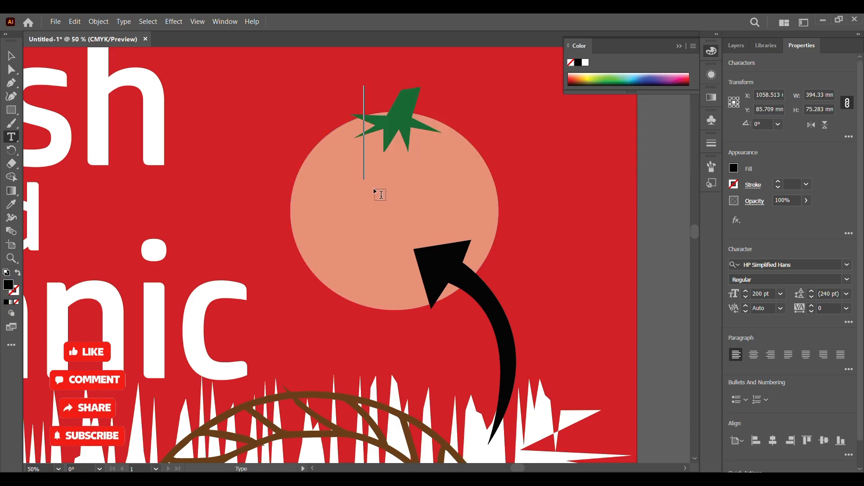
pyautogui.write('1 KG')
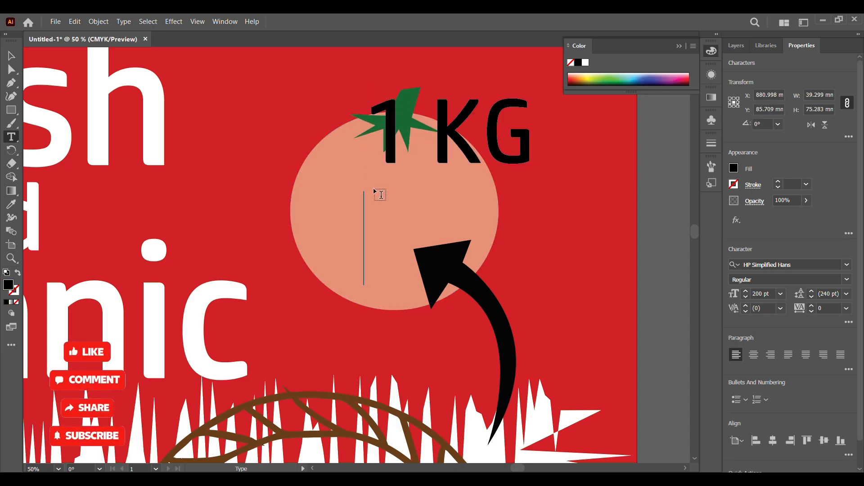
# Step: Scale the "1 KG" text down to about 134 pt and move it just below the pale tomato's stem
pyautogui.click(11, 55)
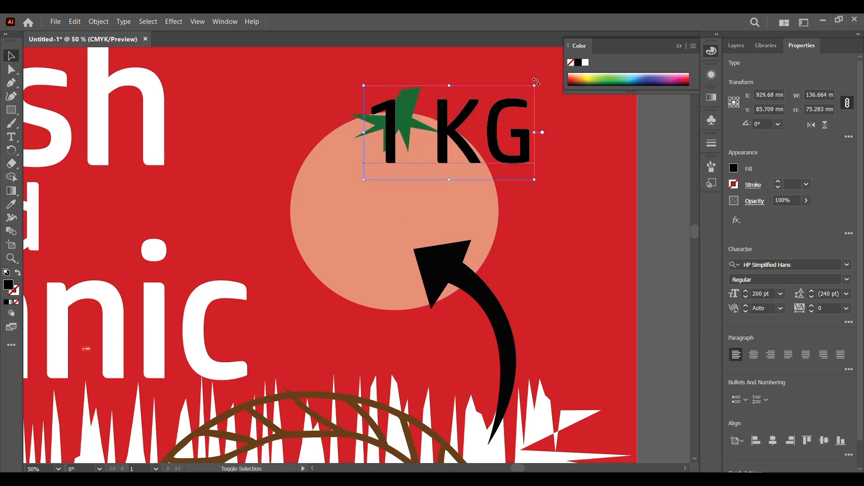
pyautogui.moveTo(533, 77); pyautogui.dragTo(489, 130)
pyautogui.moveTo(471, 165); pyautogui.dragTo(443, 189)
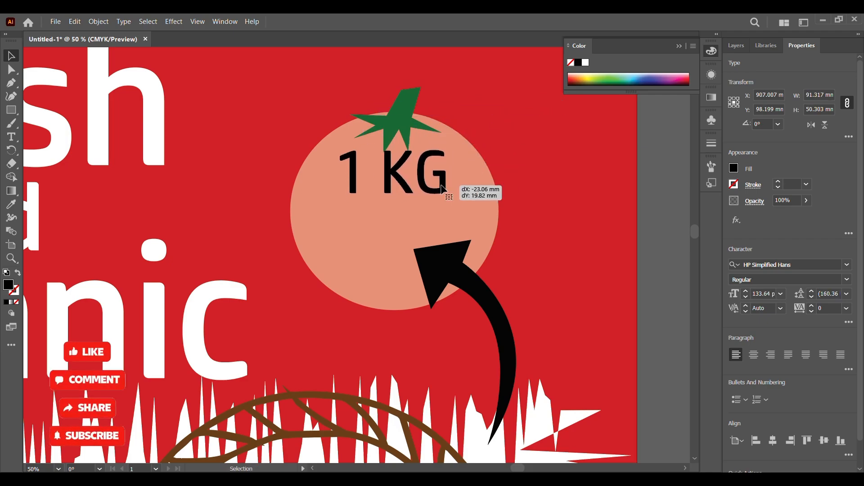
# Step: Scale "1 KG" to about 103 pt, duplicate it just below, and change the copy to read "at"
pyautogui.moveTo(448, 142); pyautogui.dragTo(423, 155)
pyautogui.moveTo(421, 189); pyautogui.dragTo(439, 223)
pyautogui.doubleClick(441, 212)
pyautogui.press('BackSpace')
pyautogui.press('BackSpace')
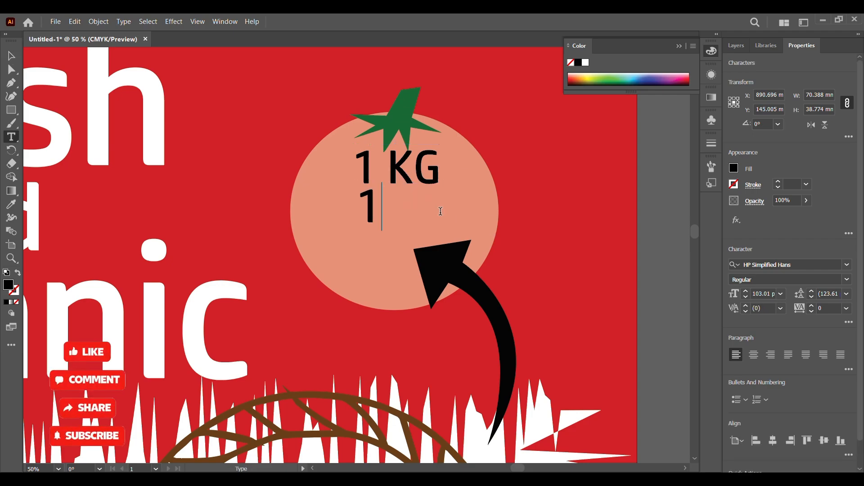
pyautogui.write('AT')
pyautogui.press('BackSpace')
pyautogui.press('BackSpace')
pyautogui.write('at')
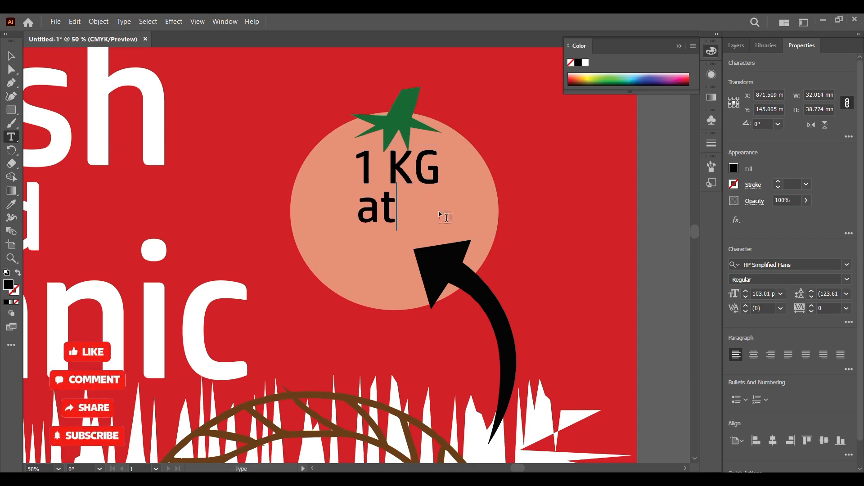
# Step: Centre "at" beneath "1 KG" and shift the black arrow right toward the pale tomato's edge
pyautogui.moveTo(390, 216); pyautogui.dragTo(409, 213)
pyautogui.click(648, 214)
pyautogui.moveTo(441, 270); pyautogui.dragTo(480, 270)
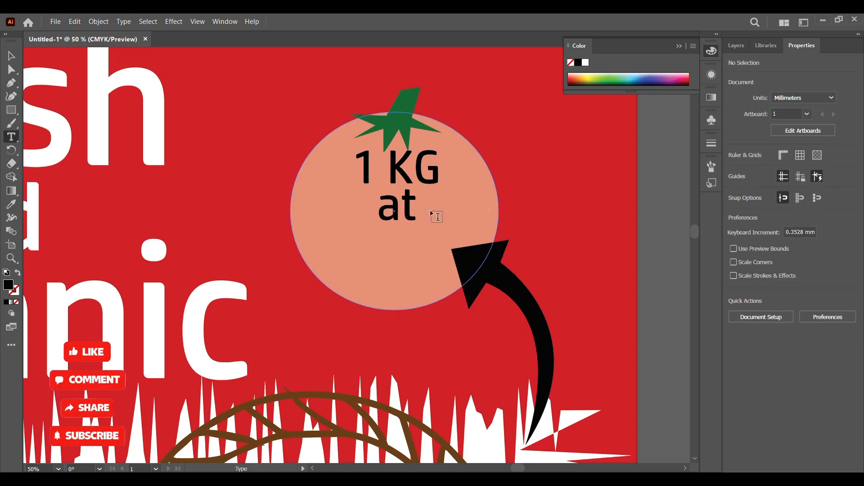
# Step: Add the price text "80\-" with "INR" on a second line over the pale tomato
pyautogui.press('t')
pyautogui.click(357, 254)
pyautogui.press('BackSpace')
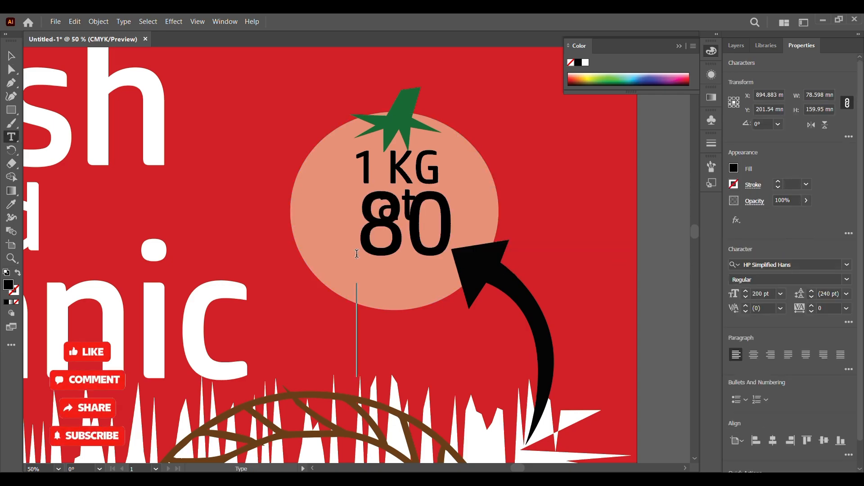
pyautogui.write('l')
pyautogui.press('BackSpace')
pyautogui.write('\\-')
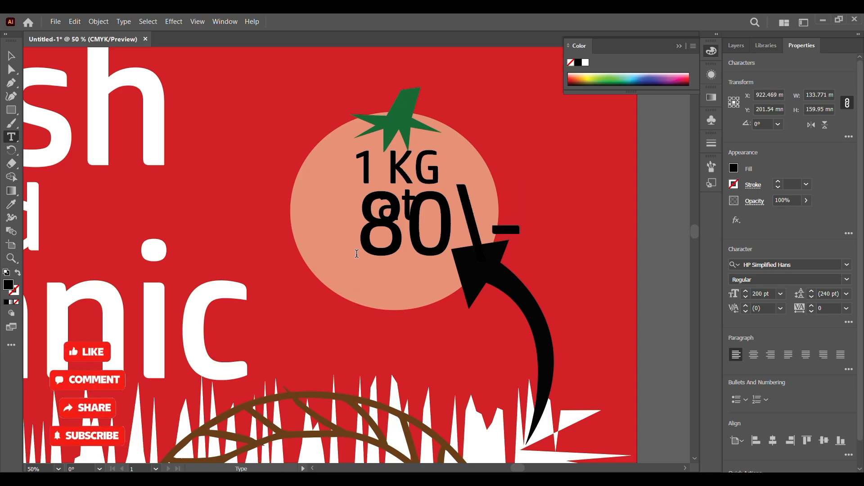
pyautogui.press('Return')
pyautogui.write('INR')
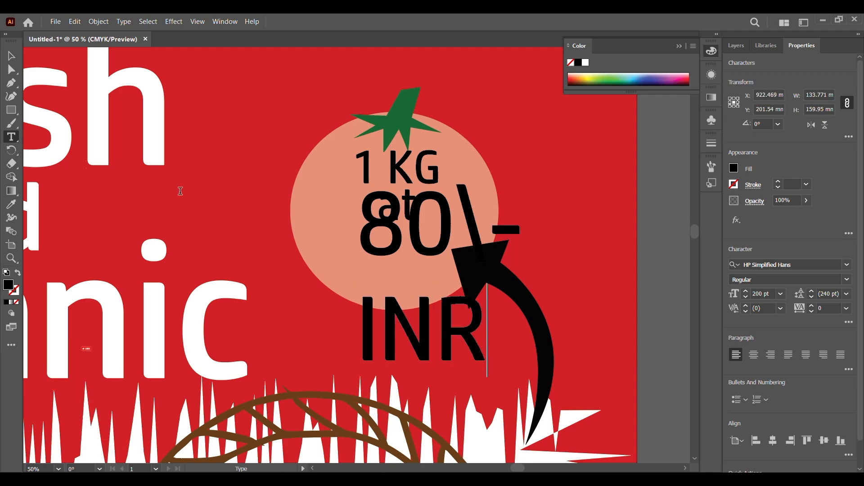
# Step: Scale the price text to about 100 pt and arrange it beneath "1 KG" and "at" placed on one line
pyautogui.click(11, 56)
pyautogui.moveTo(528, 380); pyautogui.dragTo(441, 276)
pyautogui.moveTo(380, 223); pyautogui.dragTo(376, 244)
pyautogui.moveTo(399, 172); pyautogui.dragTo(363, 173)
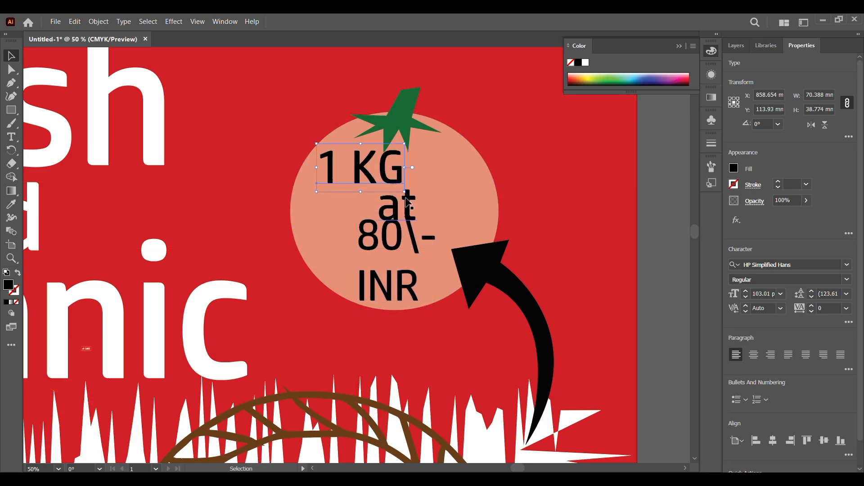
pyautogui.moveTo(408, 203); pyautogui.dragTo(408, 172)
pyautogui.moveTo(399, 235); pyautogui.dragTo(411, 215)
pyautogui.moveTo(368, 240); pyautogui.dragTo(364, 240)
# Step: Give the "80\- INR" price text a 9 pt stroke in dark green 023513
pyautogui.click(806, 185)
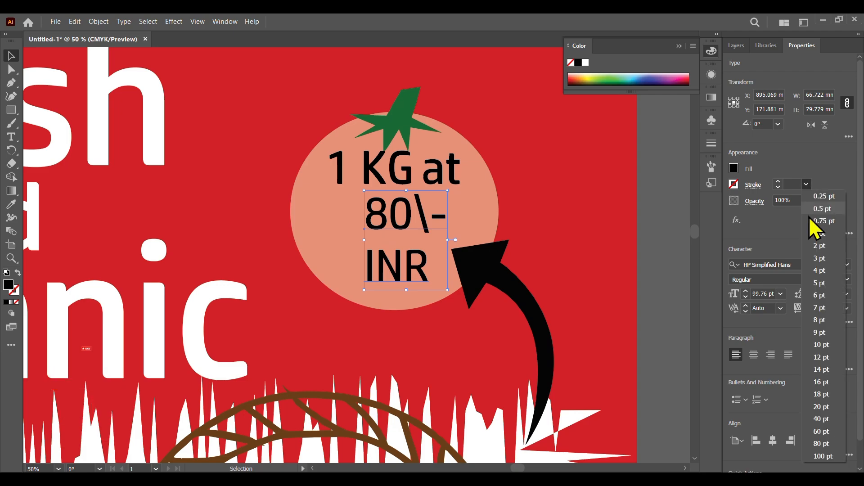
pyautogui.click(820, 333)
pyautogui.click(737, 186)
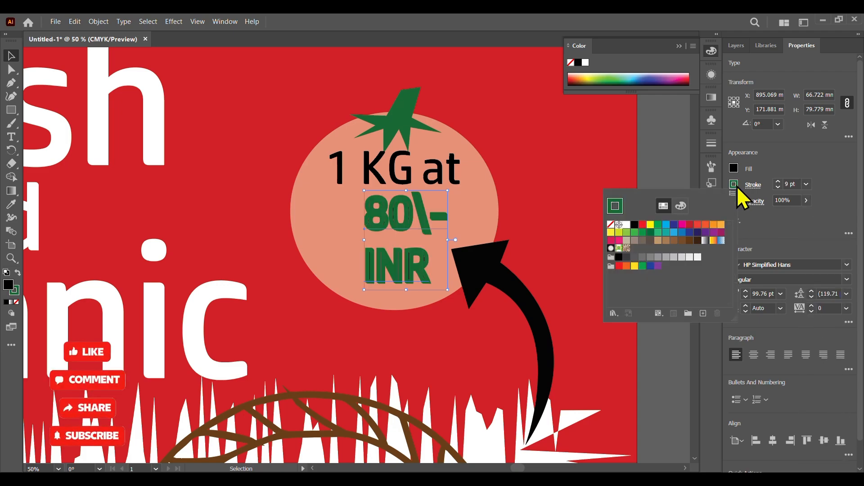
pyautogui.click(734, 185)
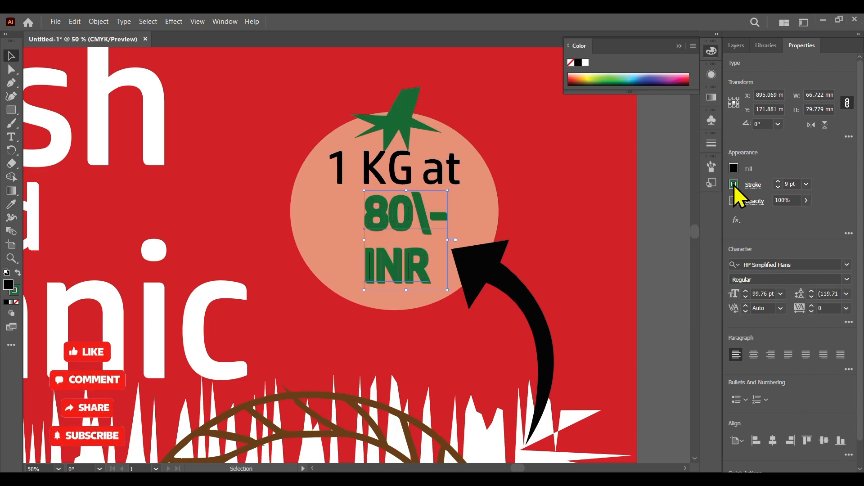
pyautogui.doubleClick(15, 290)
pyautogui.moveTo(527, 122)
pyautogui.mouseDown()
pyautogui.moveTo(509, 113)
pyautogui.moveTo(659, 229)
pyautogui.mouseUp()
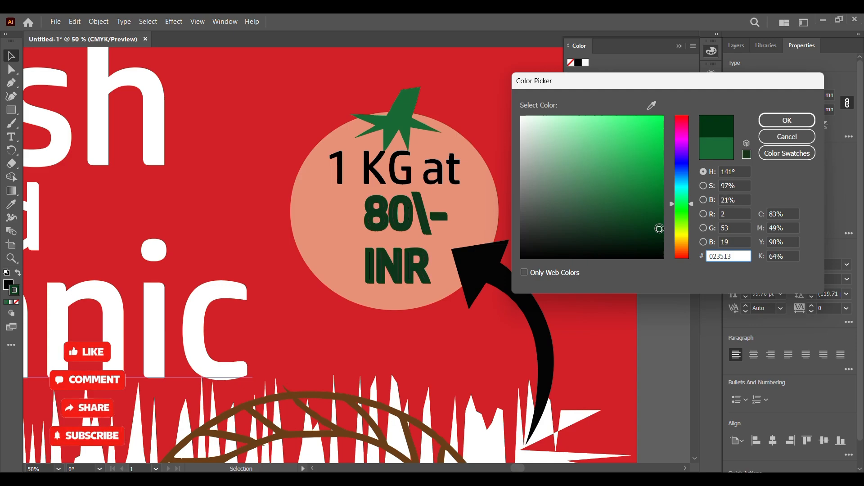
pyautogui.click(787, 120)
# Step: Fill the "80\- INR" price text with dark green 0E351A
pyautogui.doubleClick(8, 286)
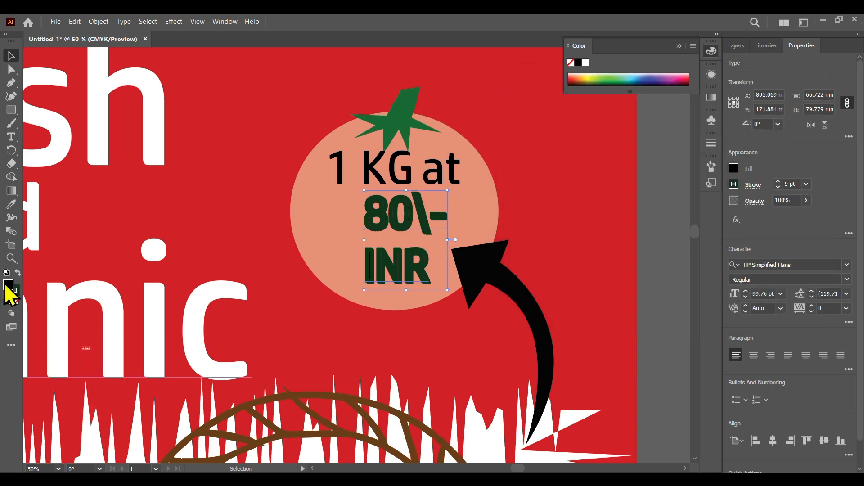
pyautogui.click(430, 215)
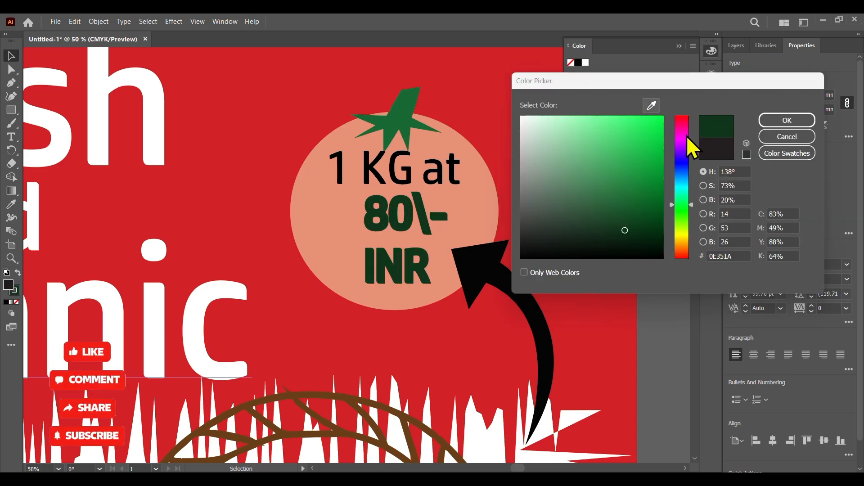
pyautogui.click(787, 120)
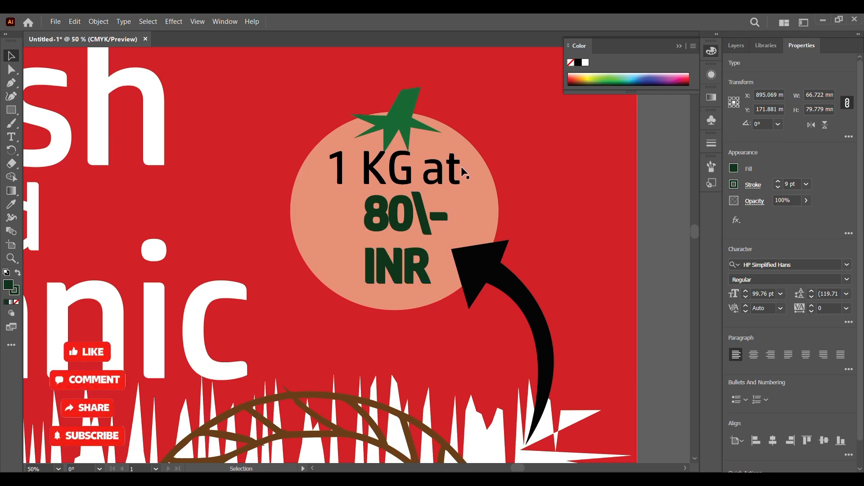
# Step: Fill "1 KG" and "at" with dark green matching the price text
pyautogui.click(460, 167)
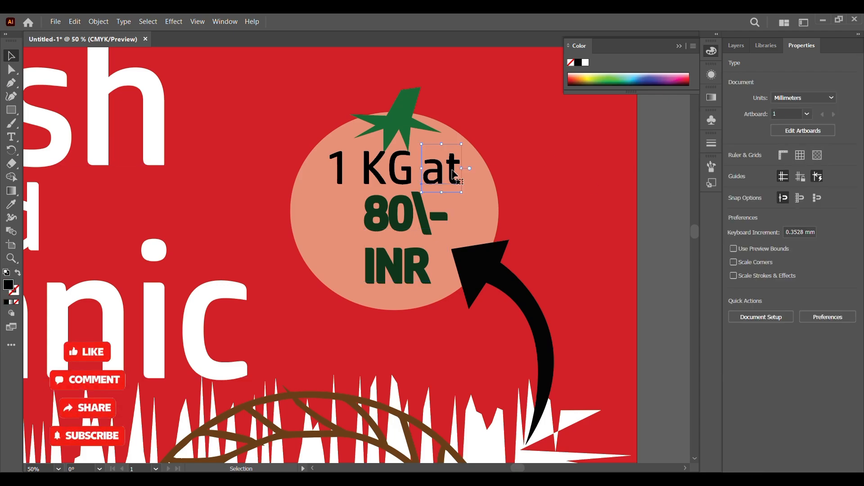
pyautogui.doubleClick(8, 288)
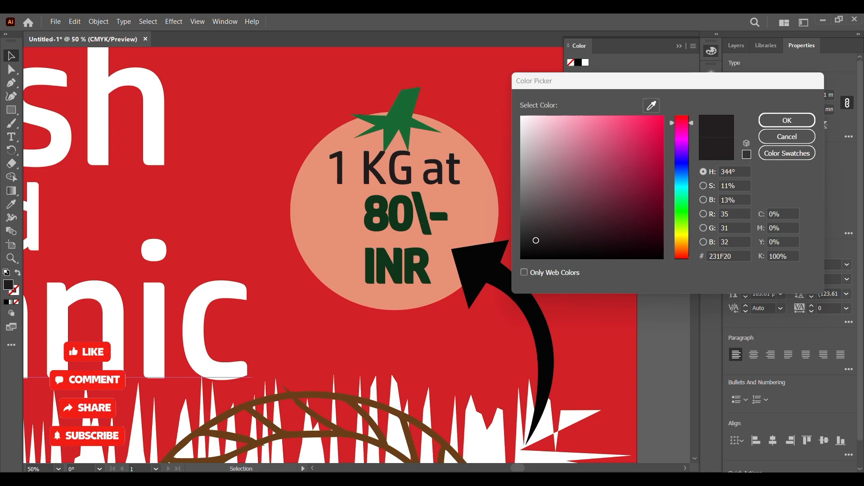
pyautogui.write('0F331B')
pyautogui.click(785, 121)
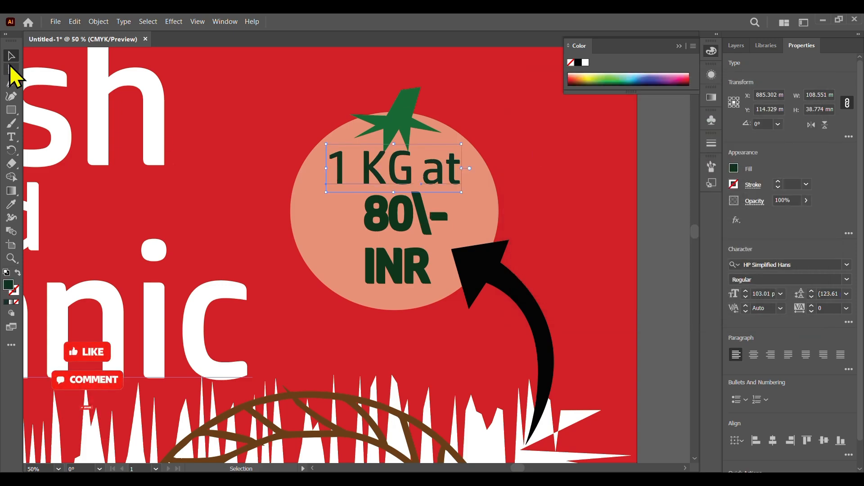
pyautogui.click(676, 206)
pyautogui.hotkey('ctrl', '0')
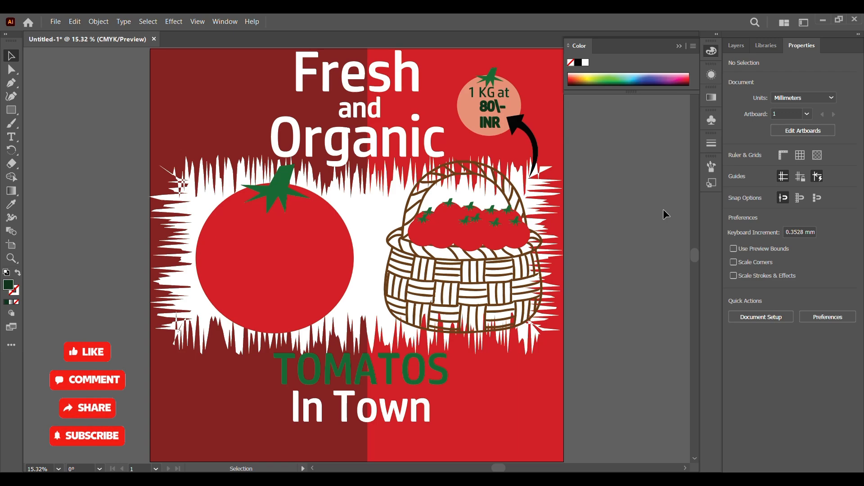
# Step: Correct the green heading "TOMATOS" to "TOMATOES"
pyautogui.doubleClick(435, 370)
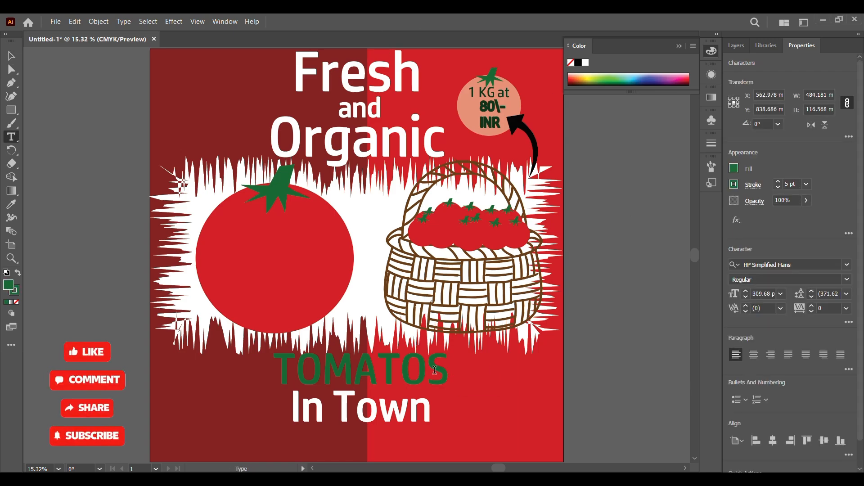
pyautogui.write('E')
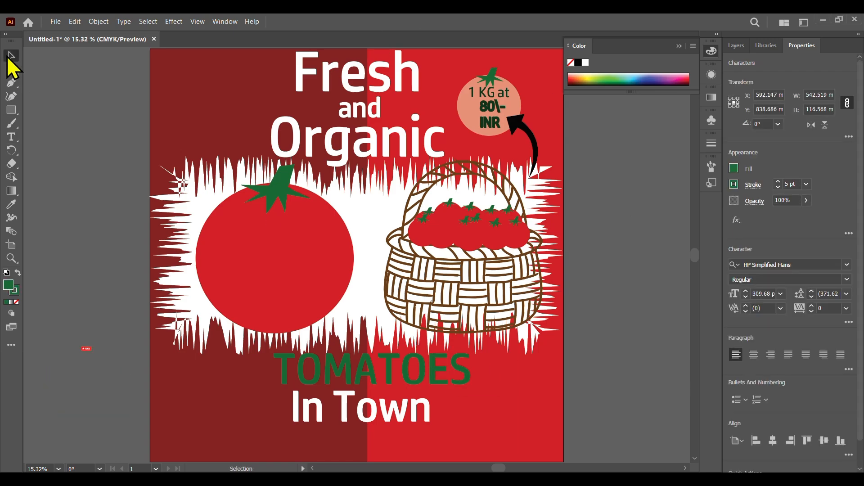
pyautogui.click(10, 57)
pyautogui.click(78, 179)
pyautogui.scroll(1, 82, 178)
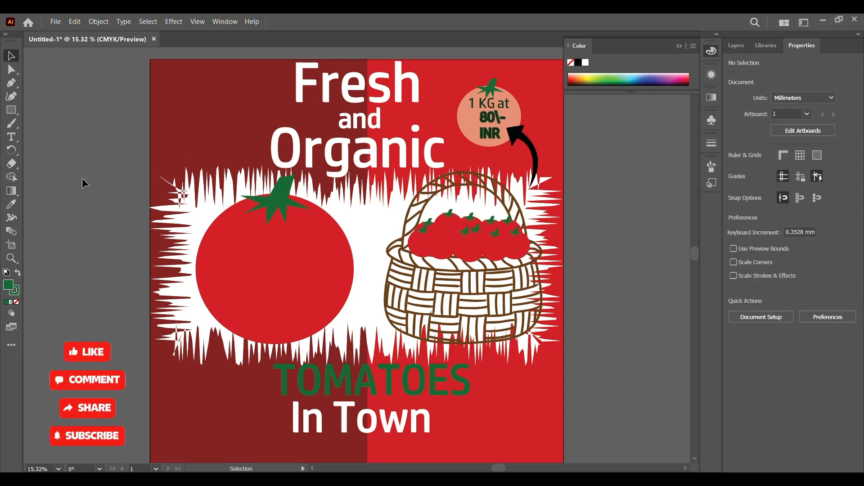
pyautogui.scroll(-5, 590, 222)
pyautogui.scroll(-1, 590, 223)
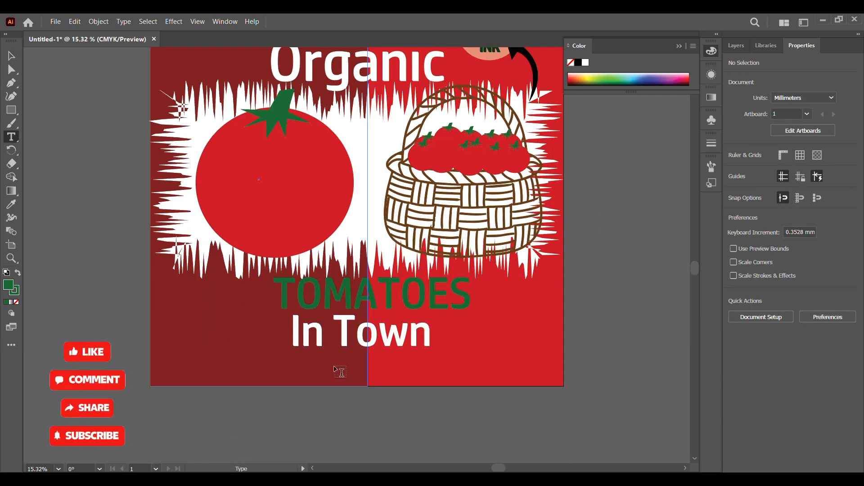
pyautogui.press('t')
pyautogui.click(334, 365)
pyautogui.write('W')
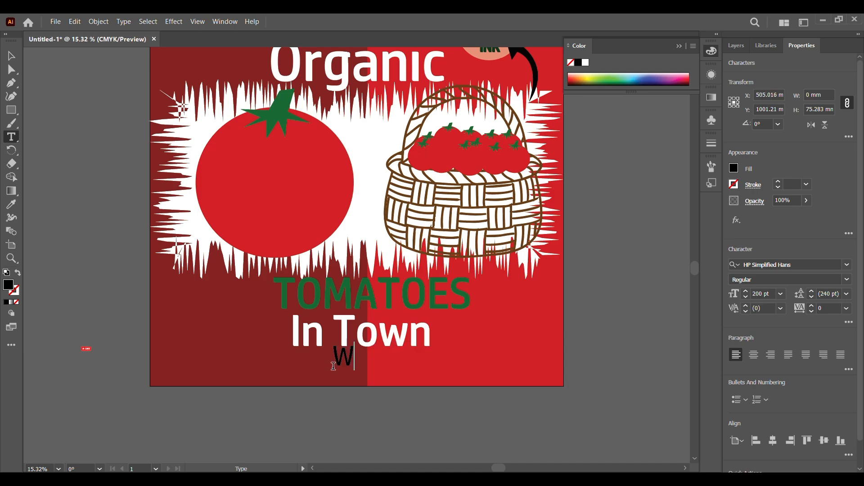
pyautogui.press('BackSpace')
pyautogui.write('www.')
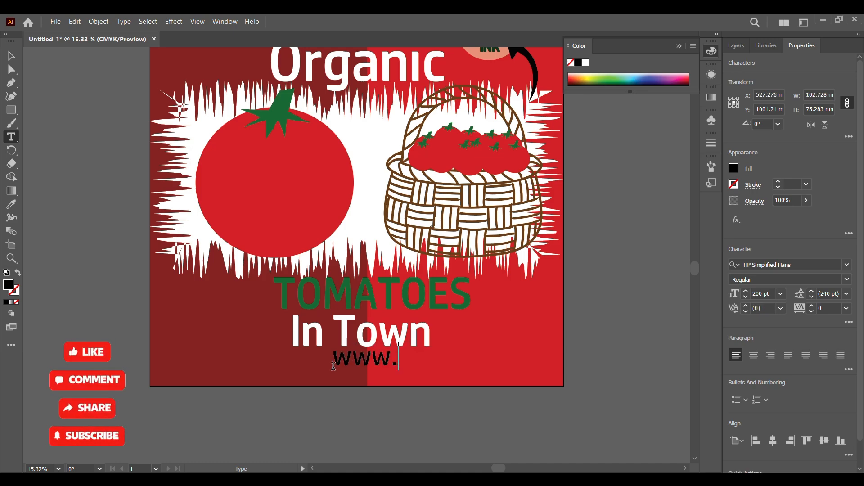
pyautogui.write('tomatoes.com')
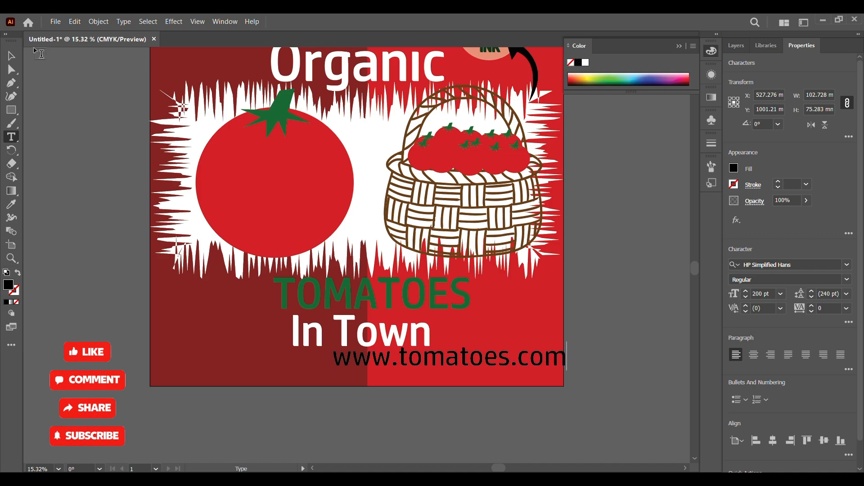
# Step: Set the web address to 72 pt and place it near the centre of the poster's bottom edge
pyautogui.press('Escape')
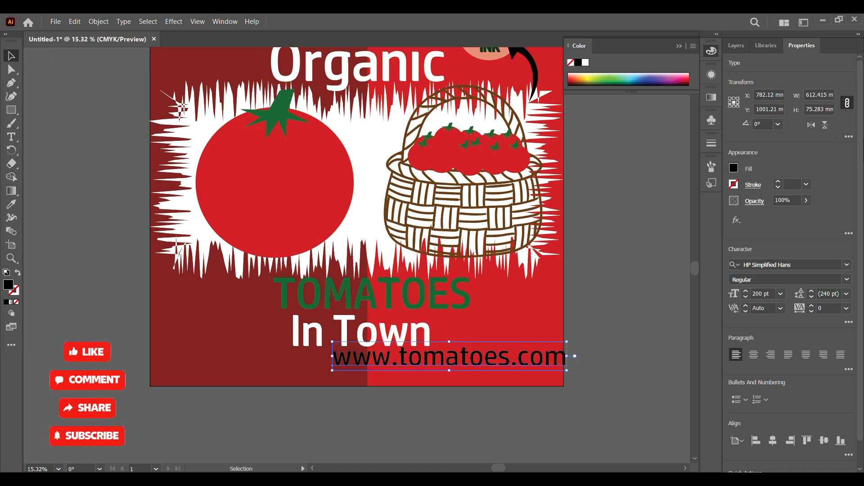
pyautogui.click(782, 294)
pyautogui.click(793, 283)
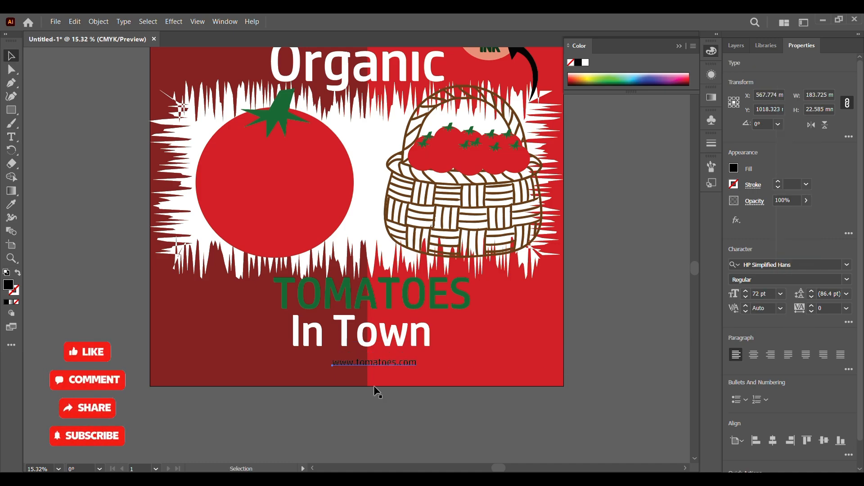
pyautogui.scroll(-1, 374, 385)
pyautogui.moveTo(392, 352); pyautogui.dragTo(377, 358)
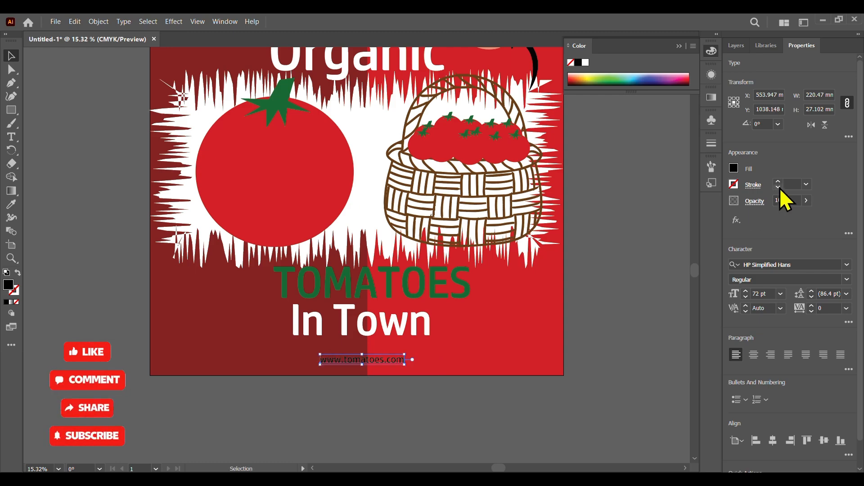
# Step: Give the web address a black fill and a 2 pt black (000000) stroke
pyautogui.click(807, 184)
pyautogui.click(825, 279)
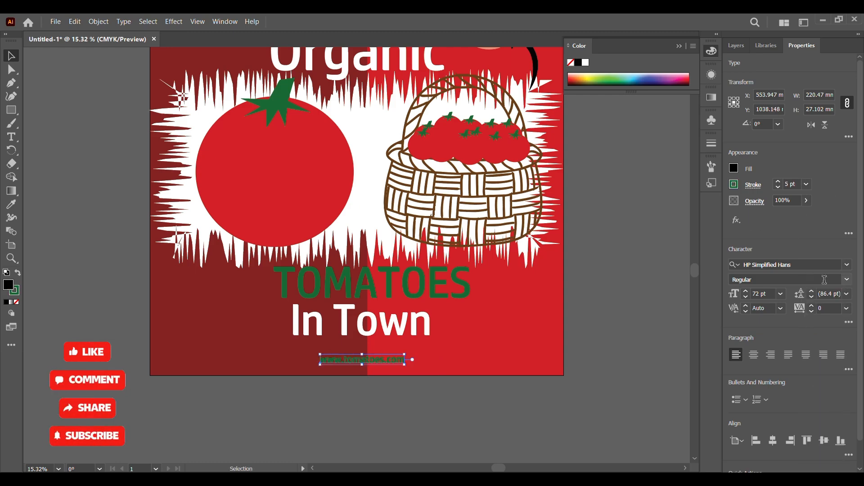
pyautogui.doubleClick(9, 288)
pyautogui.click(790, 124)
pyautogui.doubleClick(16, 293)
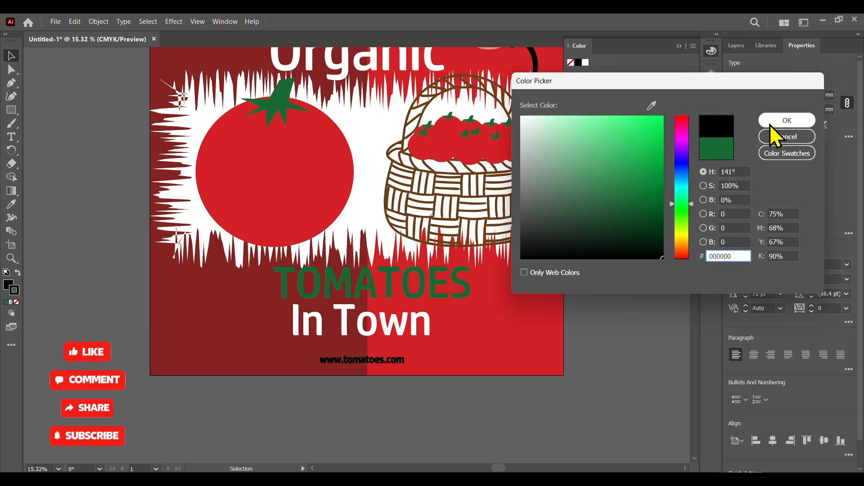
pyautogui.click(770, 125)
pyautogui.click(806, 185)
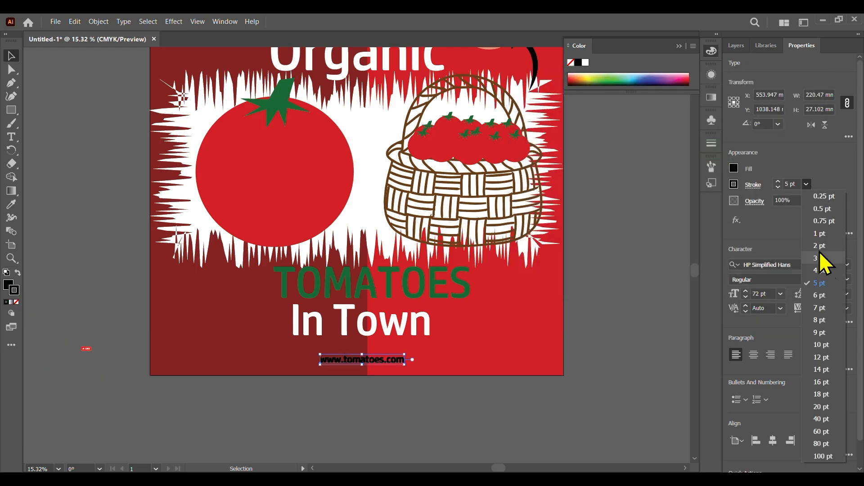
pyautogui.click(820, 251)
pyautogui.click(662, 291)
# Step: Nudge the web address so it sits centred beneath "In Town"
pyautogui.scroll(-1, 393, 353)
pyautogui.scroll(4, 341, 358)
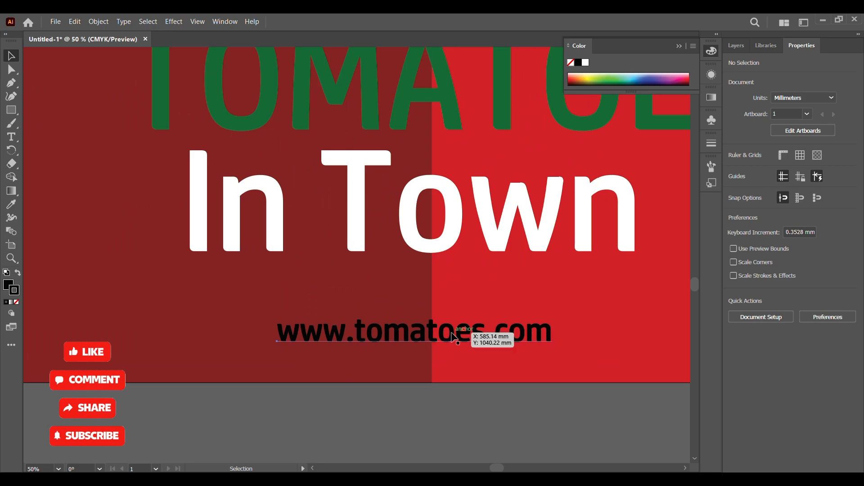
pyautogui.moveTo(454, 337); pyautogui.dragTo(420, 320)
pyautogui.scroll(-4, 400, 319)
pyautogui.click(604, 280)
pyautogui.scroll(4, 605, 280)
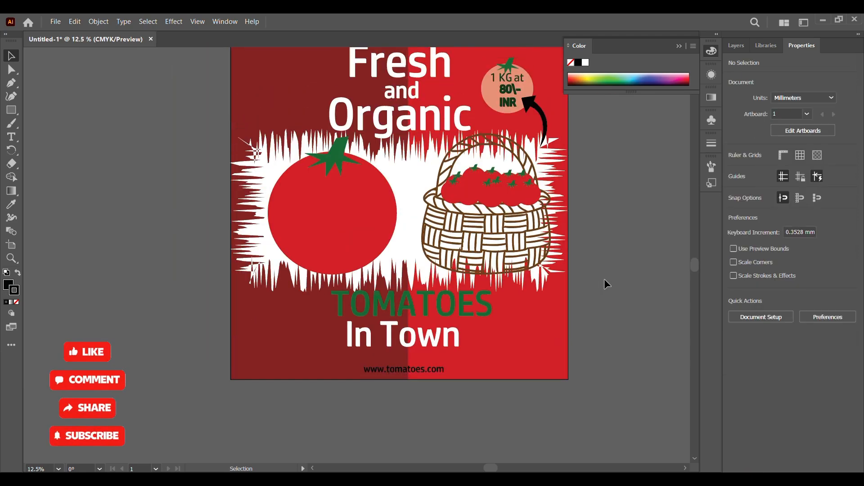
# Step: Draw a full-width rectangle 1080 mm wide and about 55 mm high along the poster's bottom edge
pyautogui.scroll(-1, 605, 280)
pyautogui.click(11, 110)
pyautogui.scroll(-1, 432, 349)
pyautogui.scroll(1, 433, 349)
pyautogui.scroll(1, 433, 347)
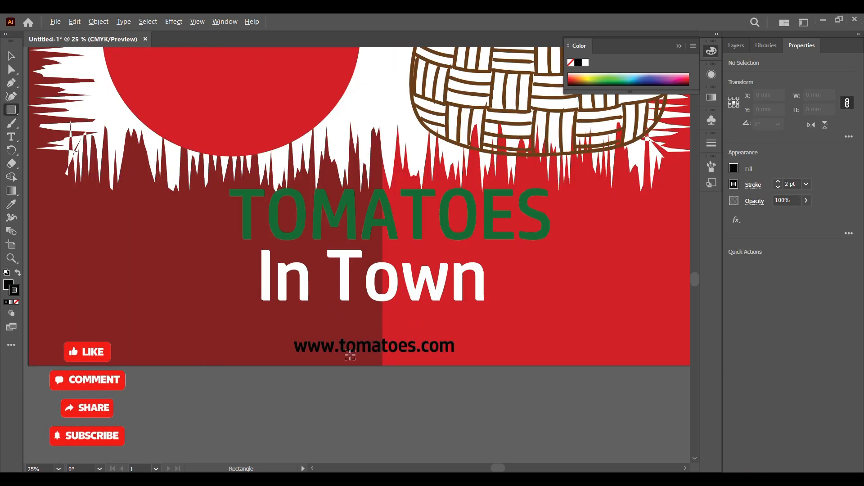
pyautogui.scroll(-1, 348, 355)
pyautogui.moveTo(135, 362); pyautogui.dragTo(585, 339)
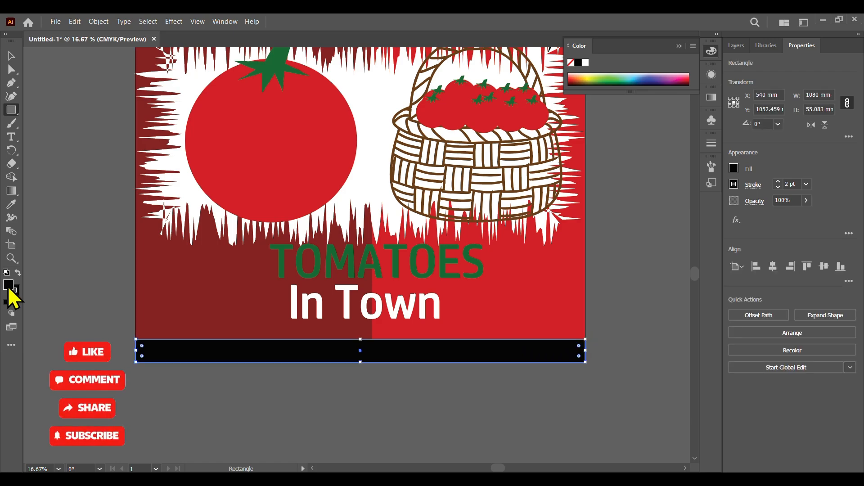
# Step: Give the rectangle along the poster's bottom edge a white fill and remove its stroke
pyautogui.doubleClick(8, 285)
pyautogui.click(522, 116)
pyautogui.click(807, 122)
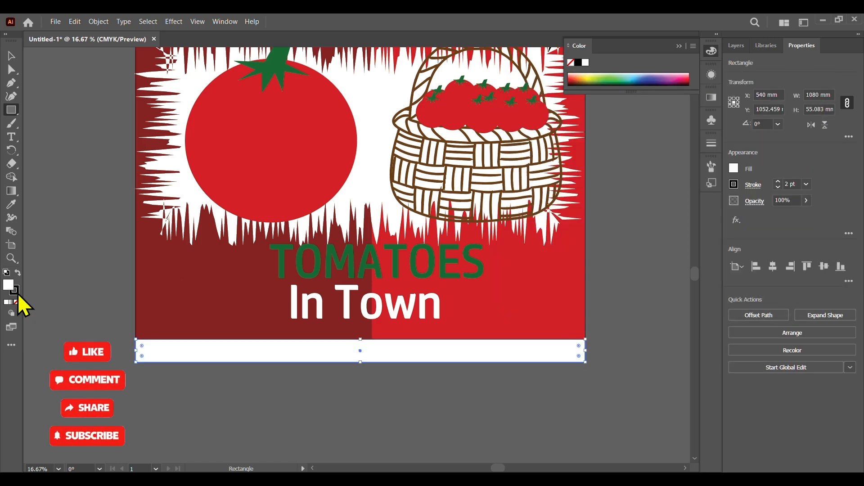
pyautogui.click(16, 302)
pyautogui.press('v')
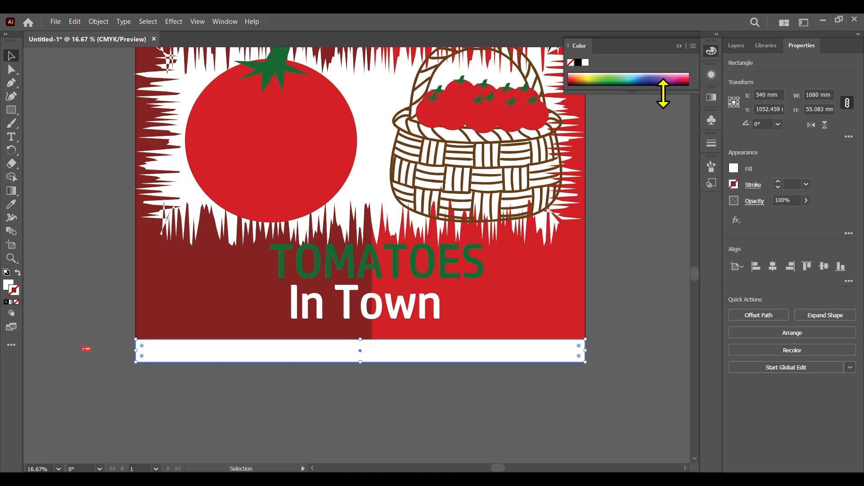
# Step: Move the white footer rectangle just beneath the web address in the stacking order and fit the whole poster in view
pyautogui.click(737, 45)
pyautogui.moveTo(813, 77); pyautogui.dragTo(813, 96)
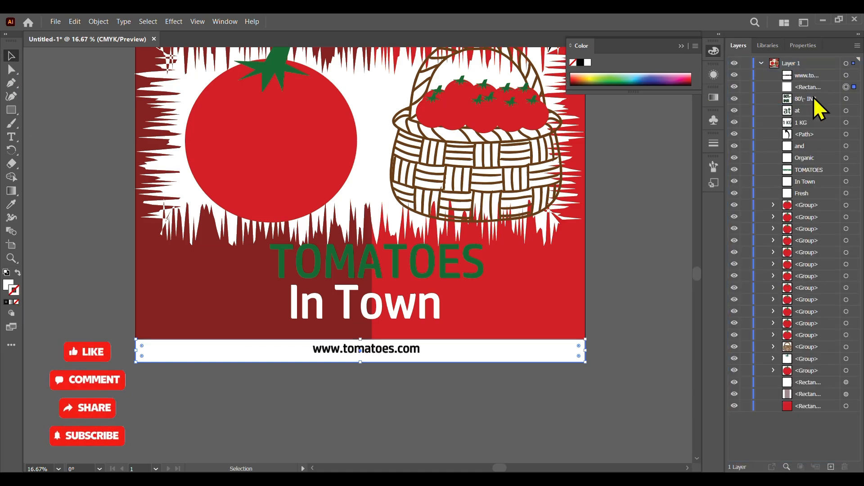
pyautogui.click(643, 276)
pyautogui.hotkey('ctrl', '0')
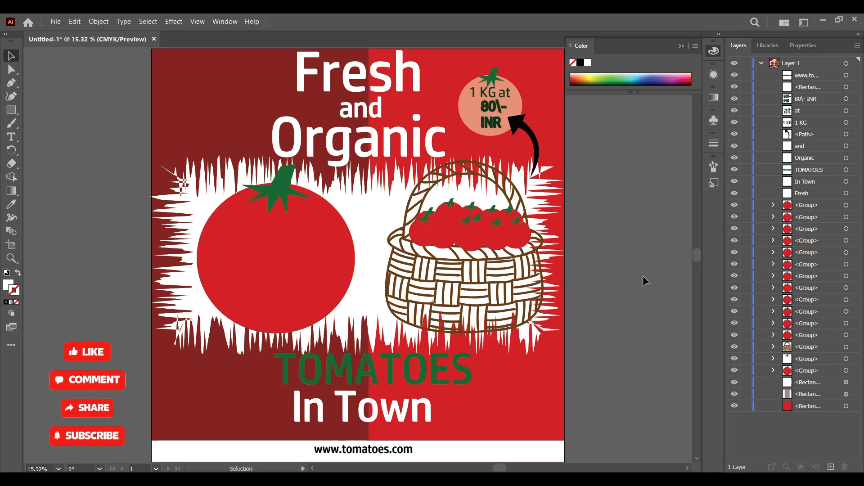
pyautogui.click(681, 45)
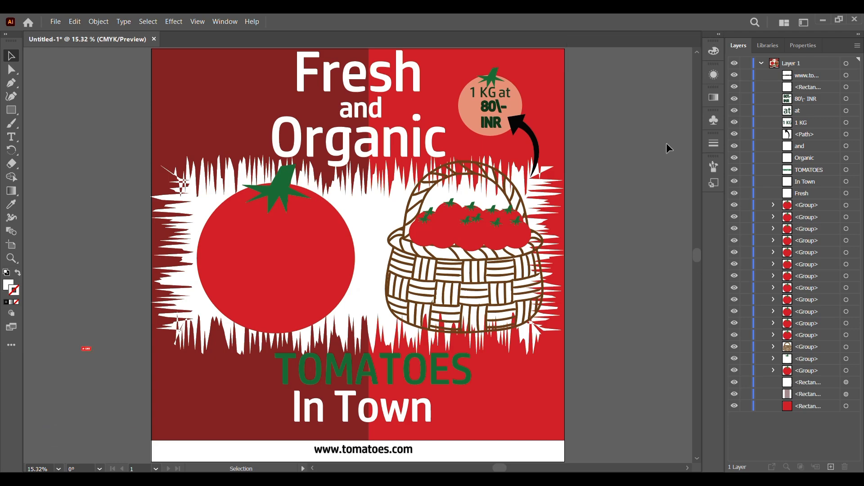
# Step: Recolour the "TOMATOES" text with a bright green (00FF55) fill and a matching bright green stroke
pyautogui.click(469, 373)
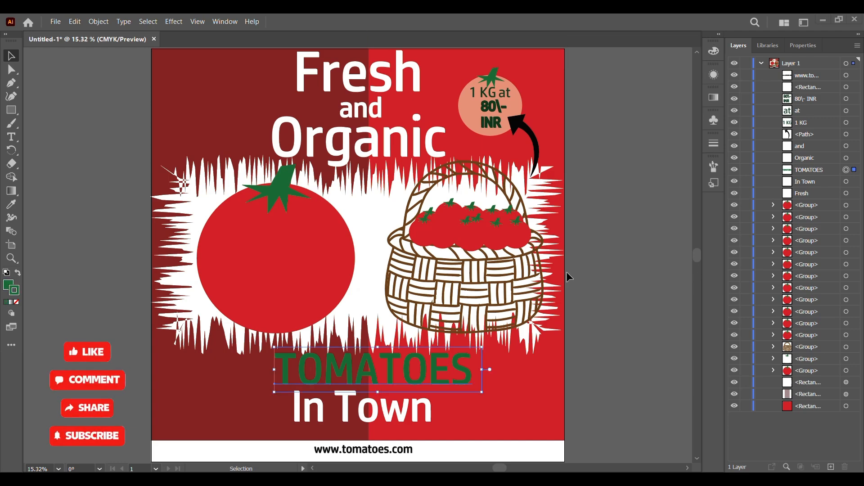
pyautogui.doubleClick(10, 287)
pyautogui.moveTo(629, 180)
pyautogui.mouseDown()
pyautogui.moveTo(648, 118)
pyautogui.moveTo(664, 116)
pyautogui.mouseUp()
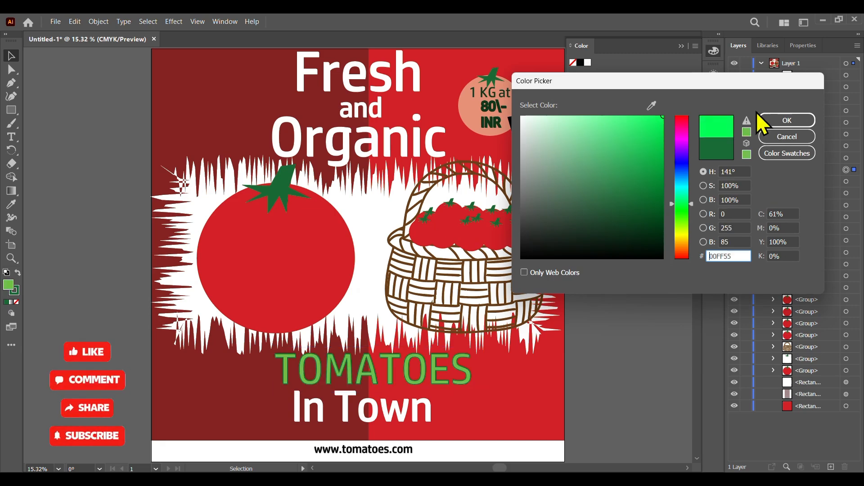
pyautogui.click(790, 120)
pyautogui.doubleClick(9, 285)
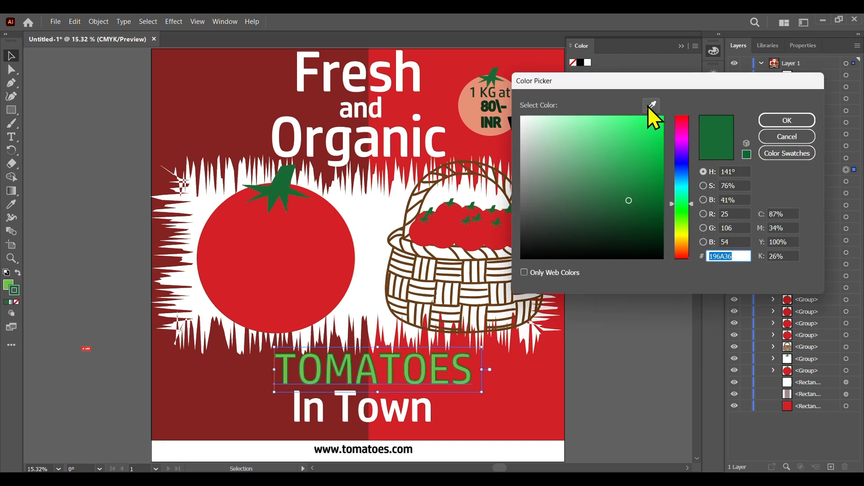
pyautogui.click(783, 121)
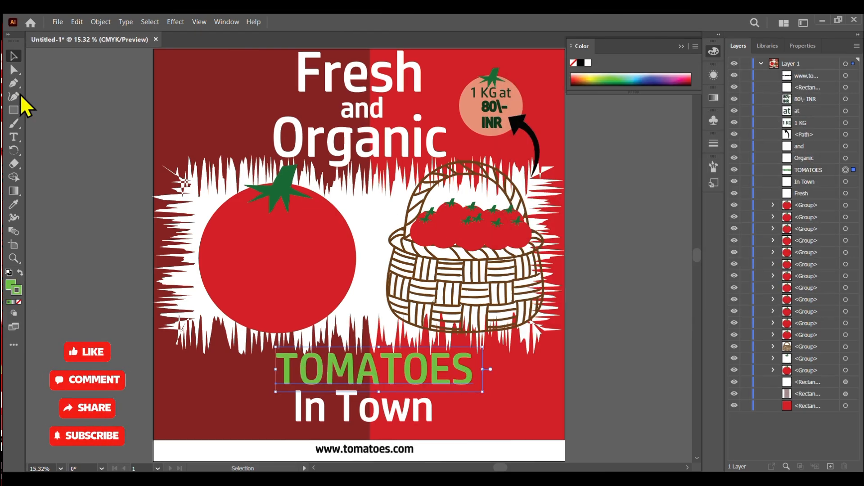